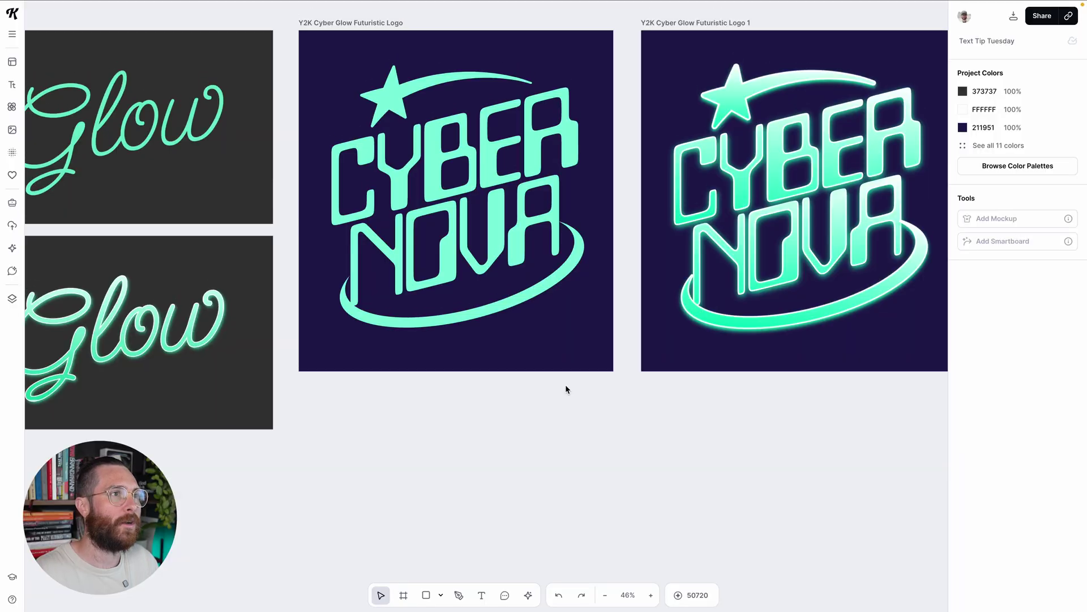
Step: Select the glowing logo's artboard and browse templates for neon designs
scroll(565, 390, up, 3)
scroll(565, 389, right, 4)
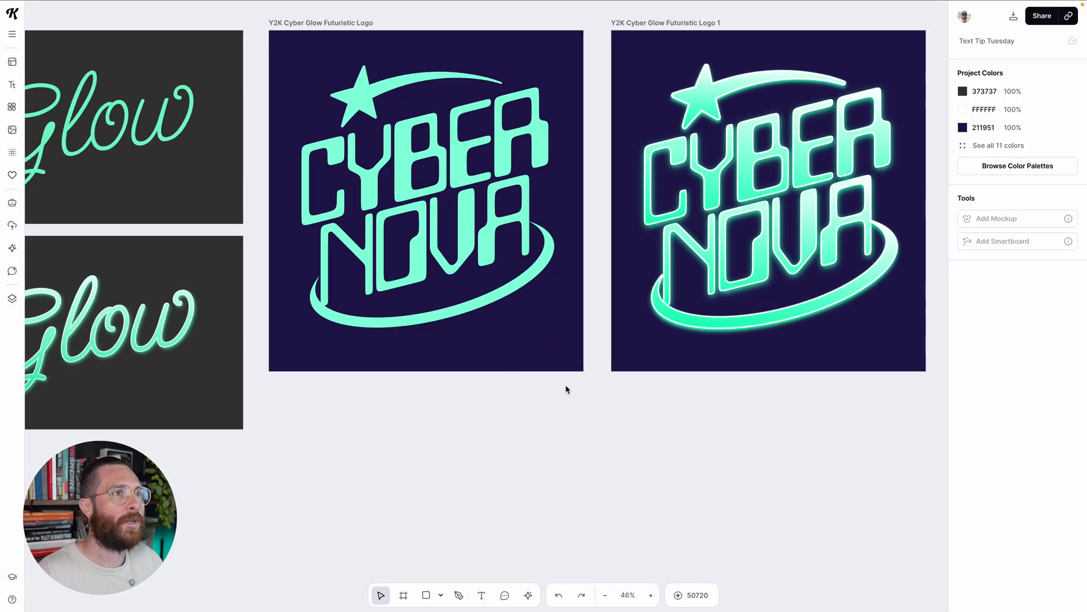
scroll(824, 302, up, 3)
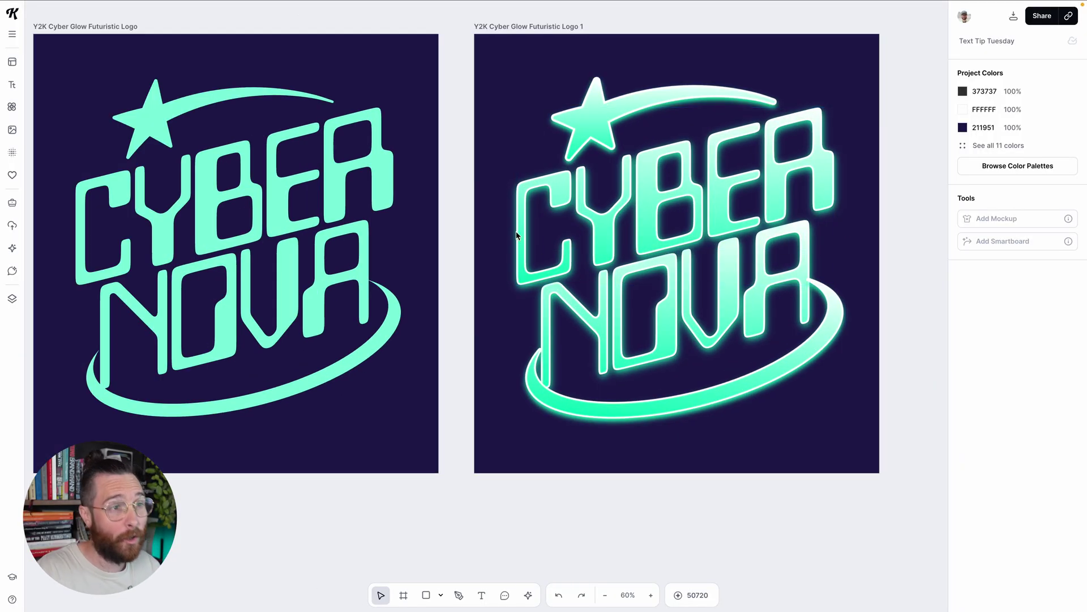
scroll(569, 243, down, 1)
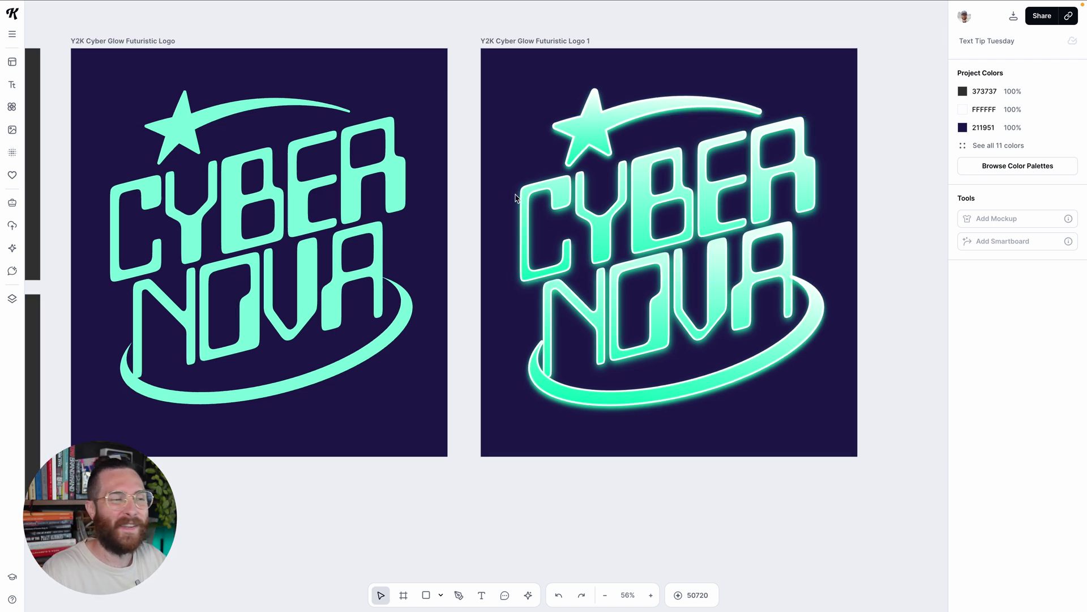
scroll(469, 235, left, 3)
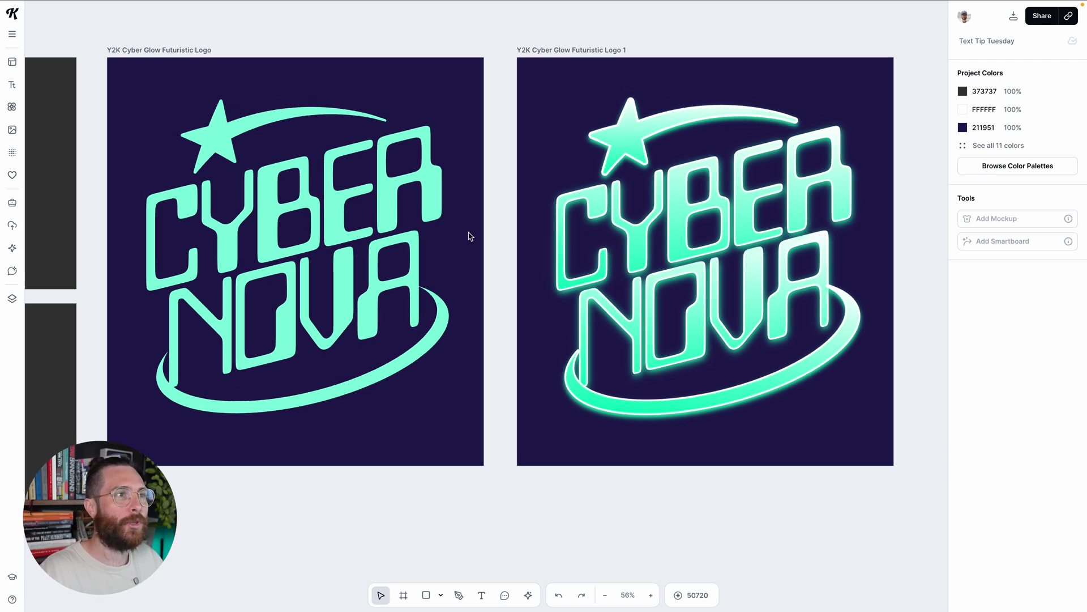
click(555, 55)
click(12, 62)
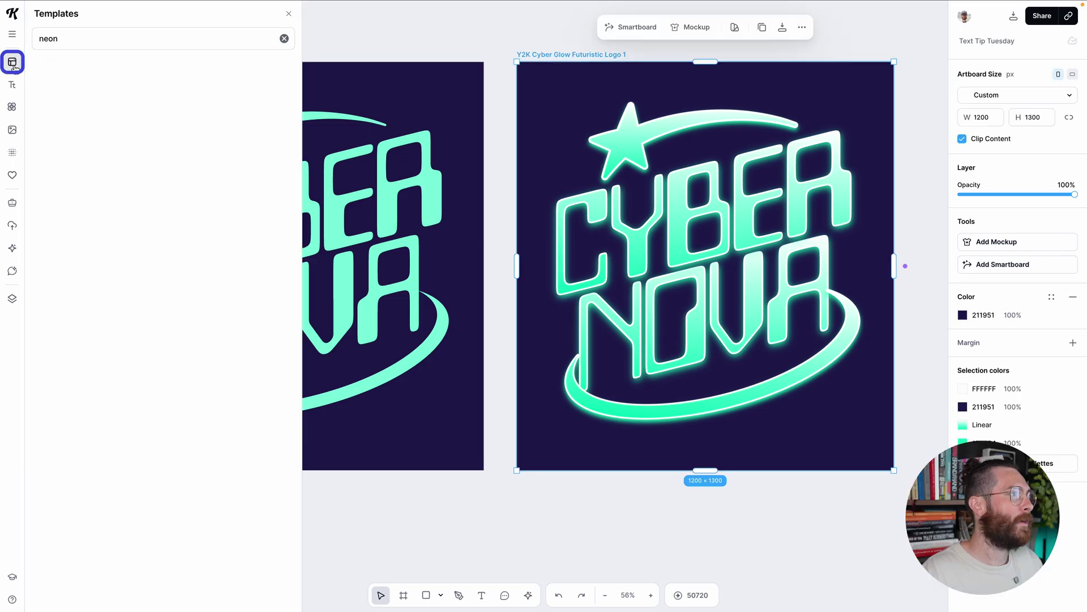
double_click(51, 39)
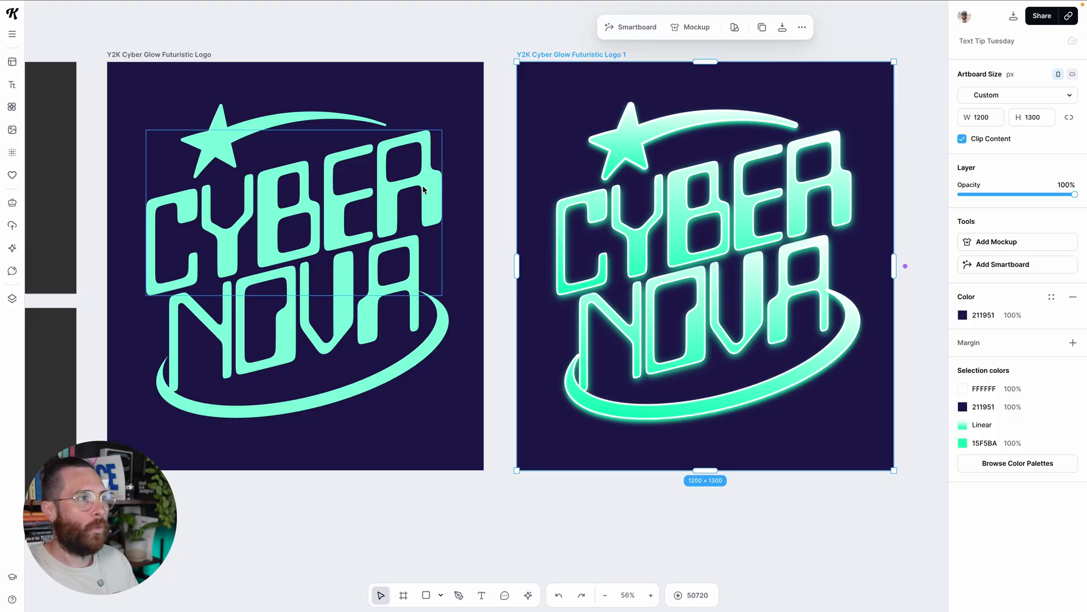
Step: Inspect the star-and-swoosh graphic's gradient colour, then deselect it
click(628, 160)
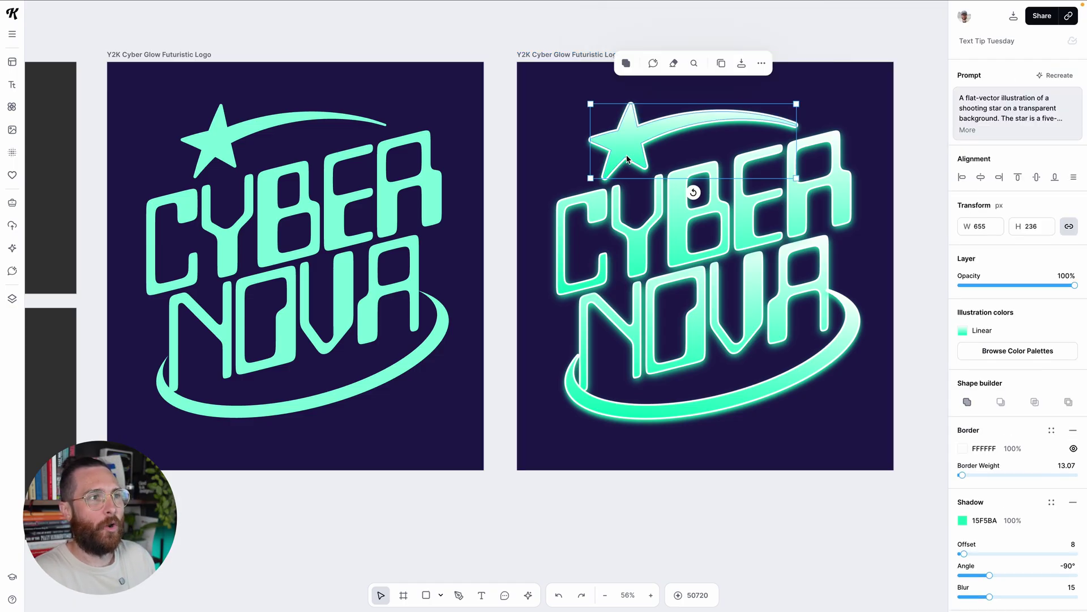
click(968, 335)
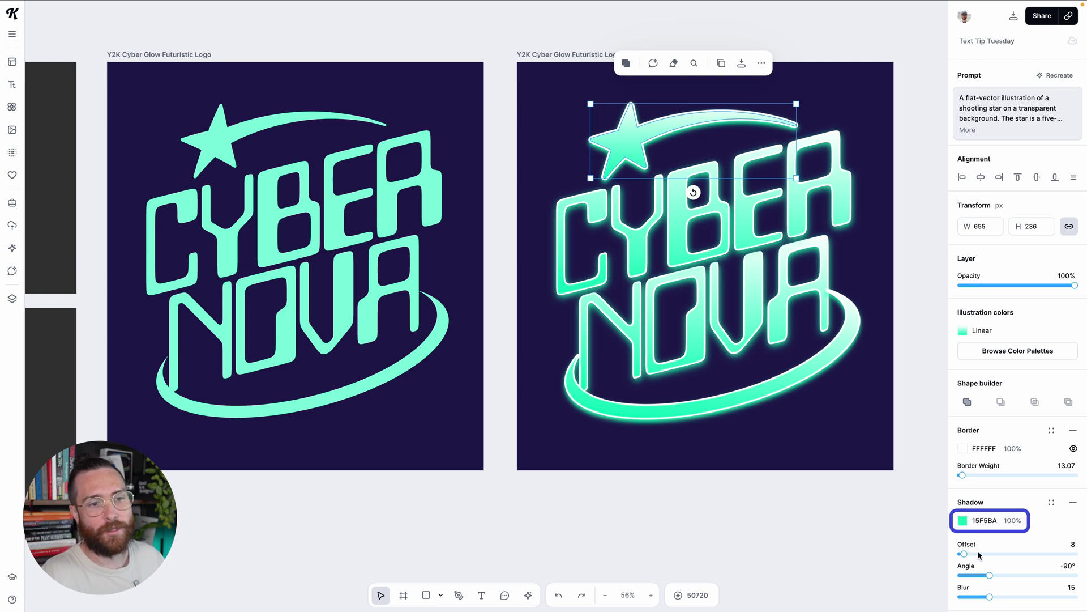
click(931, 501)
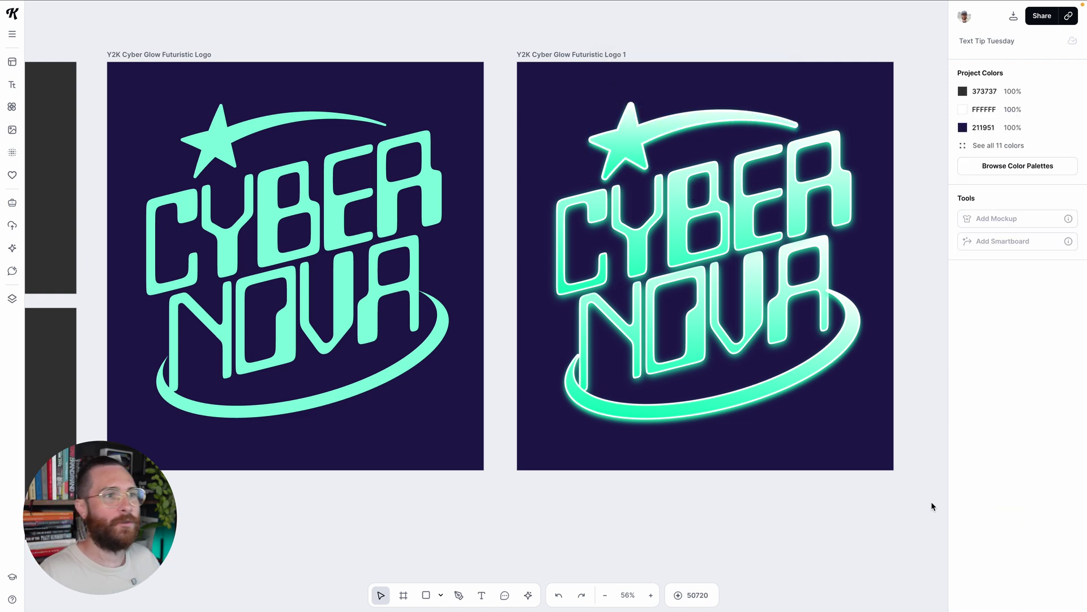
Step: Give the left CYBER NOVA text a Linear Gradient fill running mint to black at -90°
scroll(350, 224, up, 1)
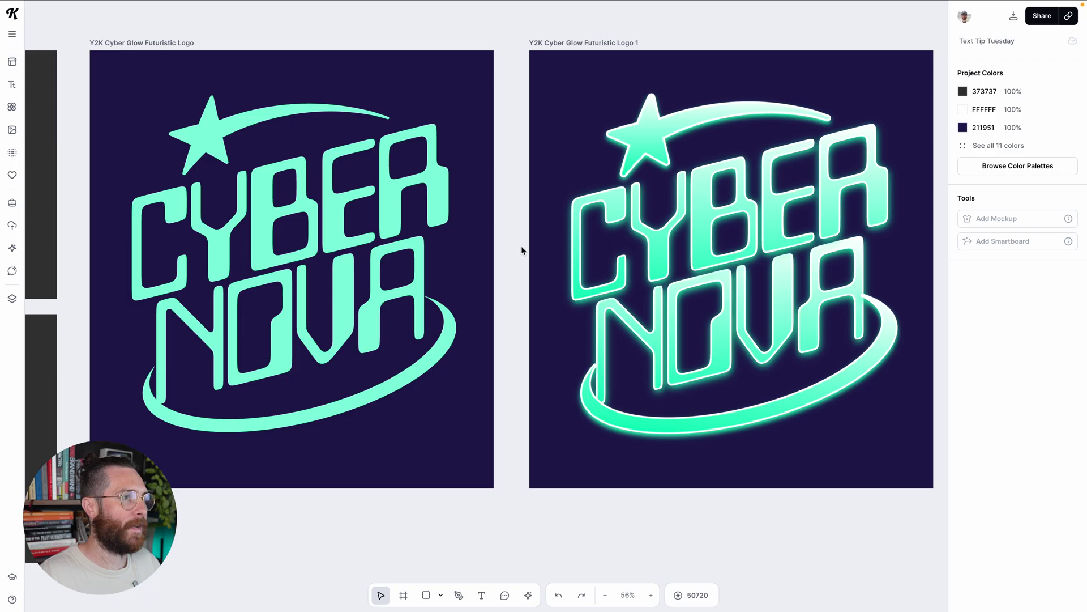
scroll(517, 238, up, 2)
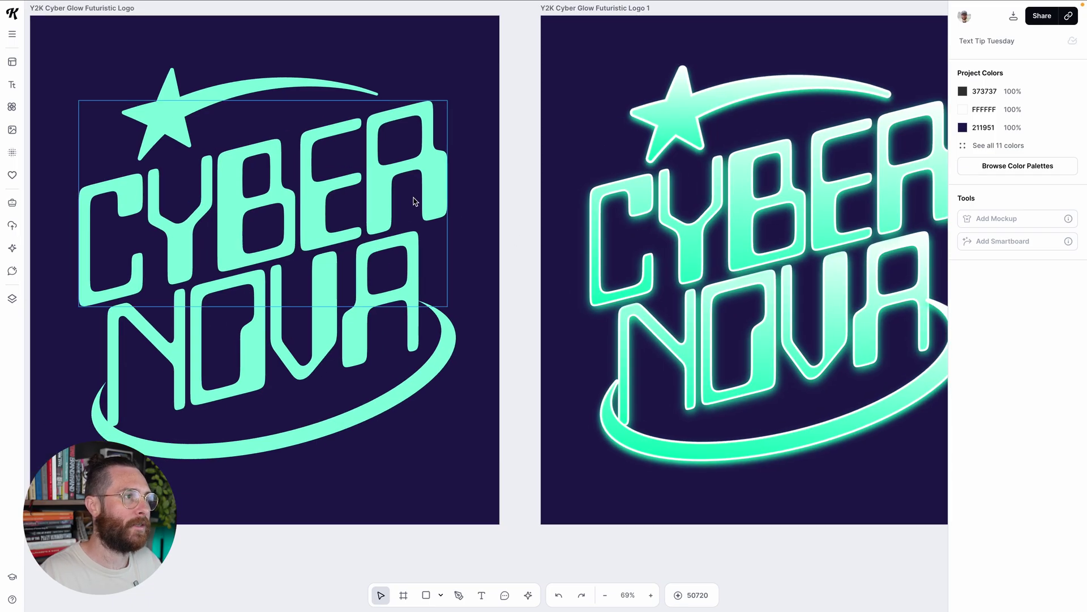
click(395, 187)
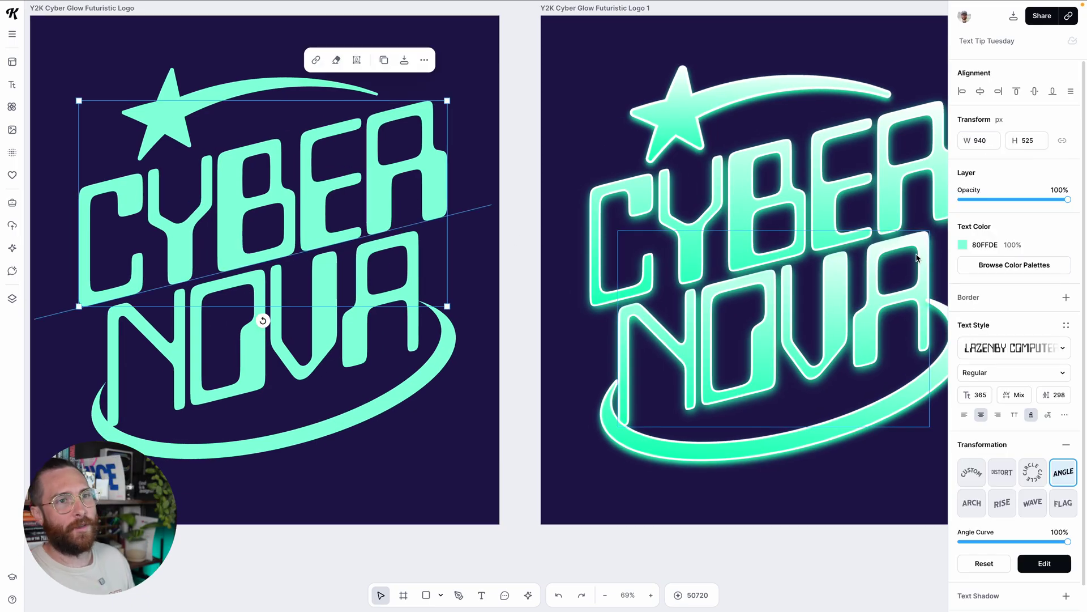
click(963, 245)
click(963, 248)
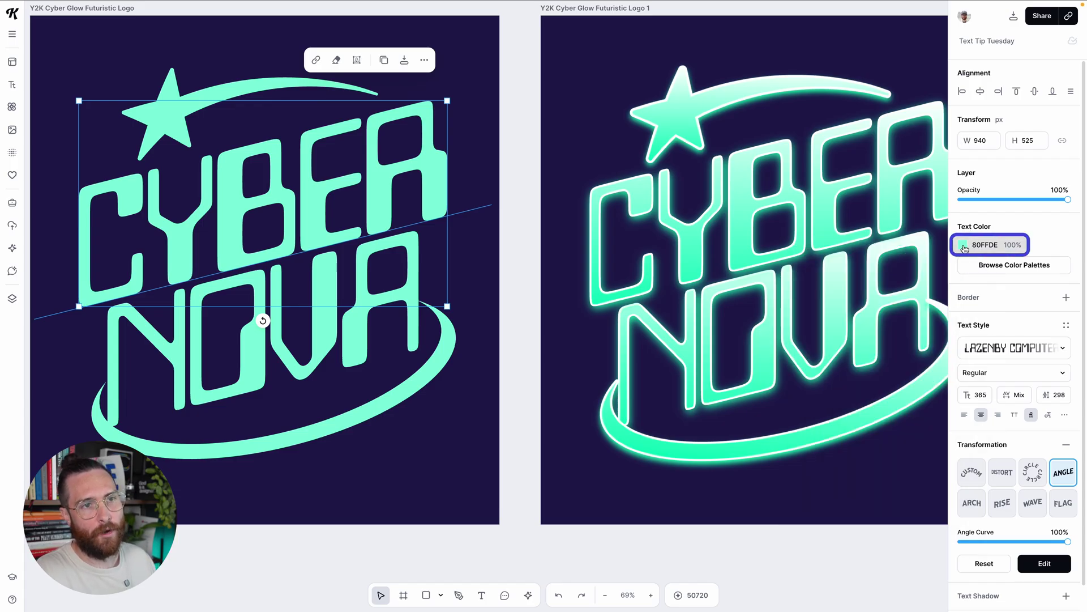
click(963, 247)
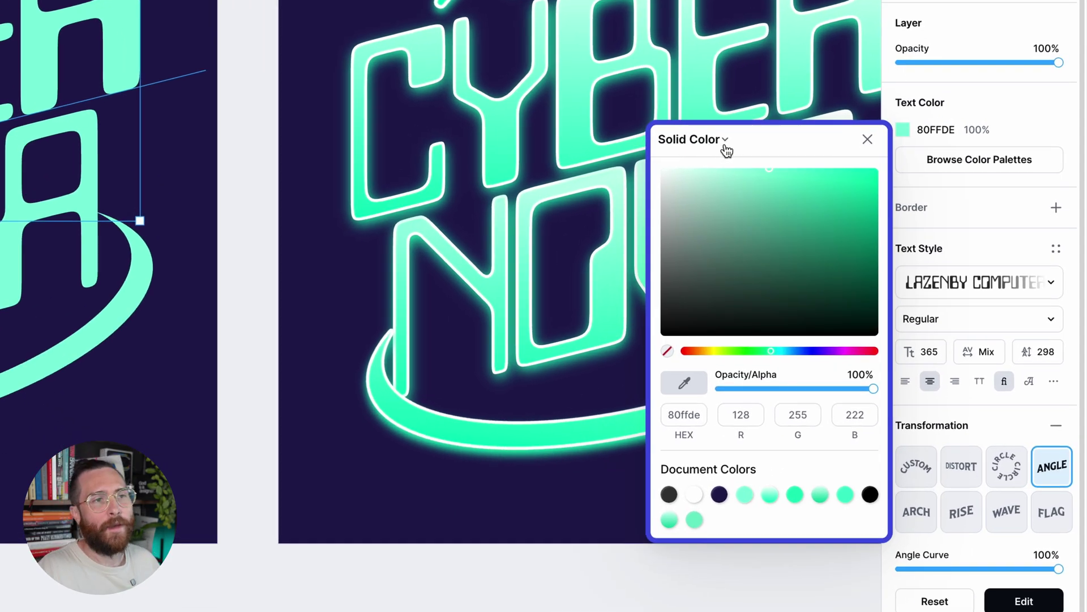
click(725, 142)
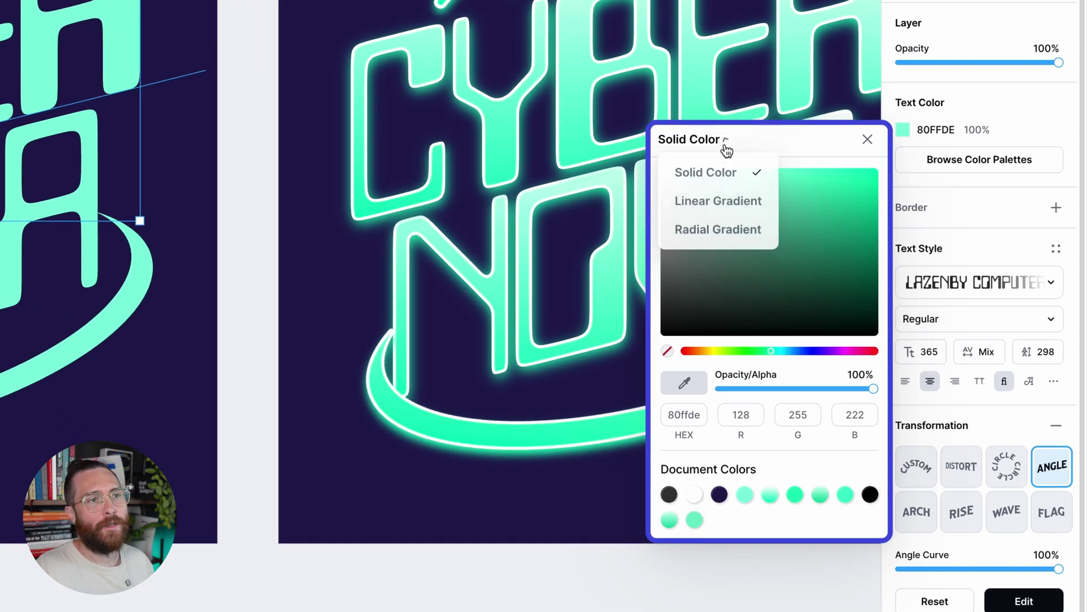
click(704, 204)
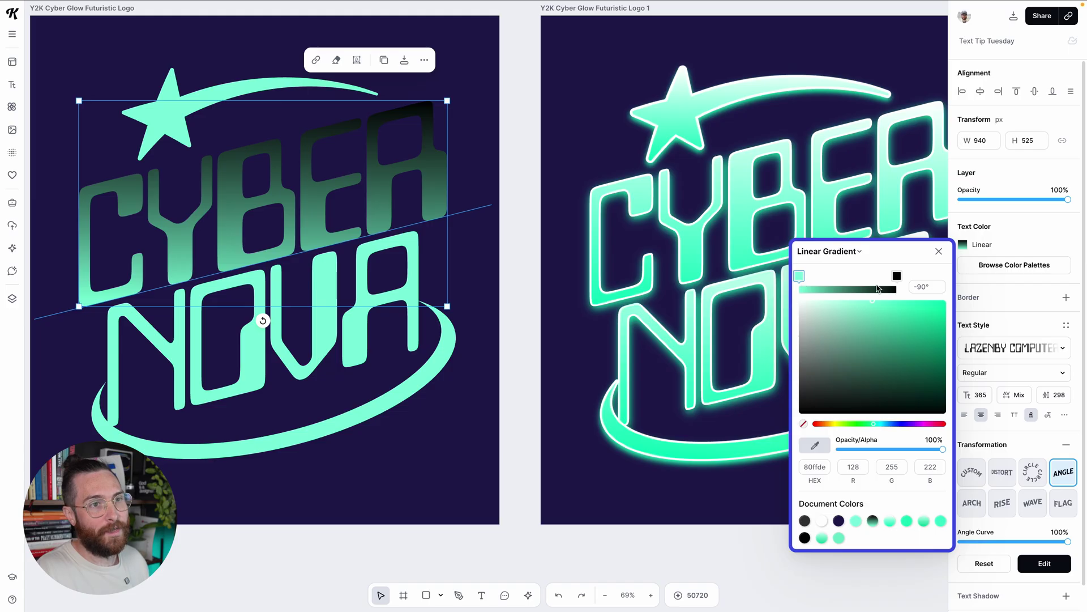
click(897, 277)
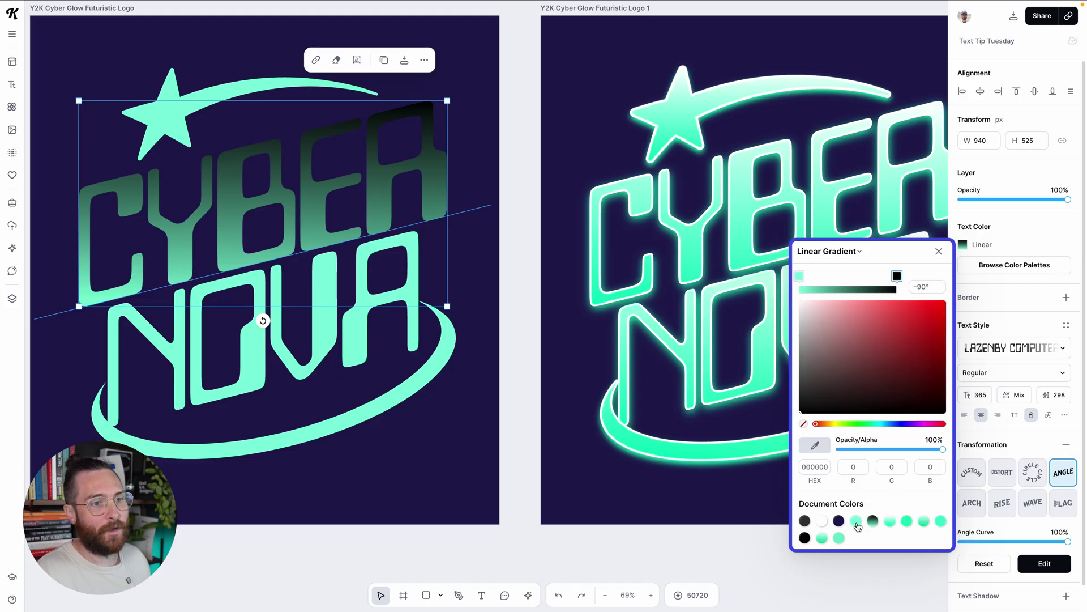
Step: Recolour the gradient's black end to document mint, then tune both stops to mint shades
click(856, 521)
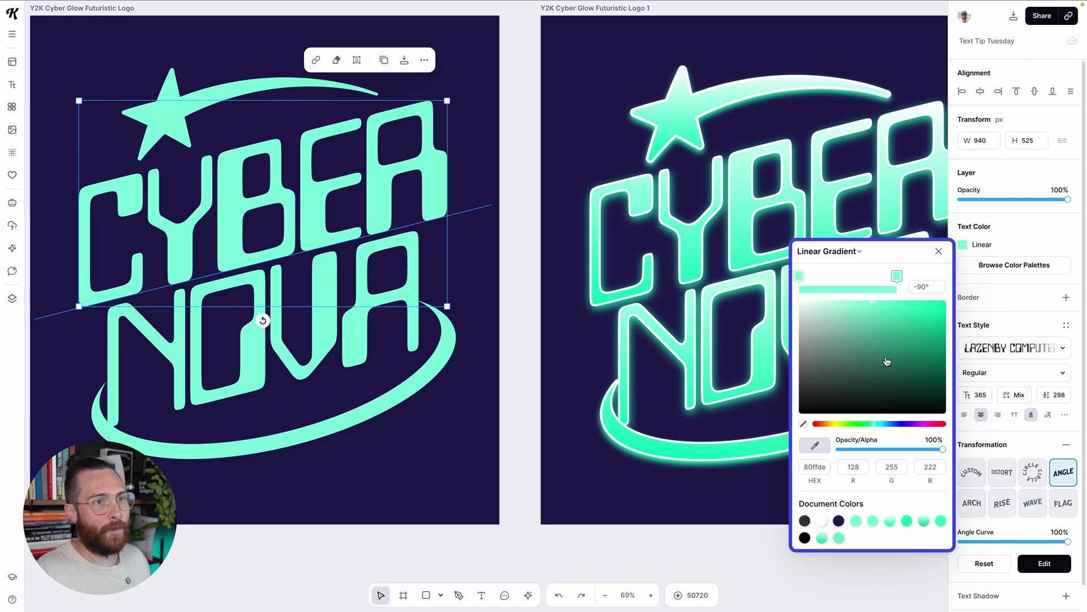
drag(873, 304, 841, 302)
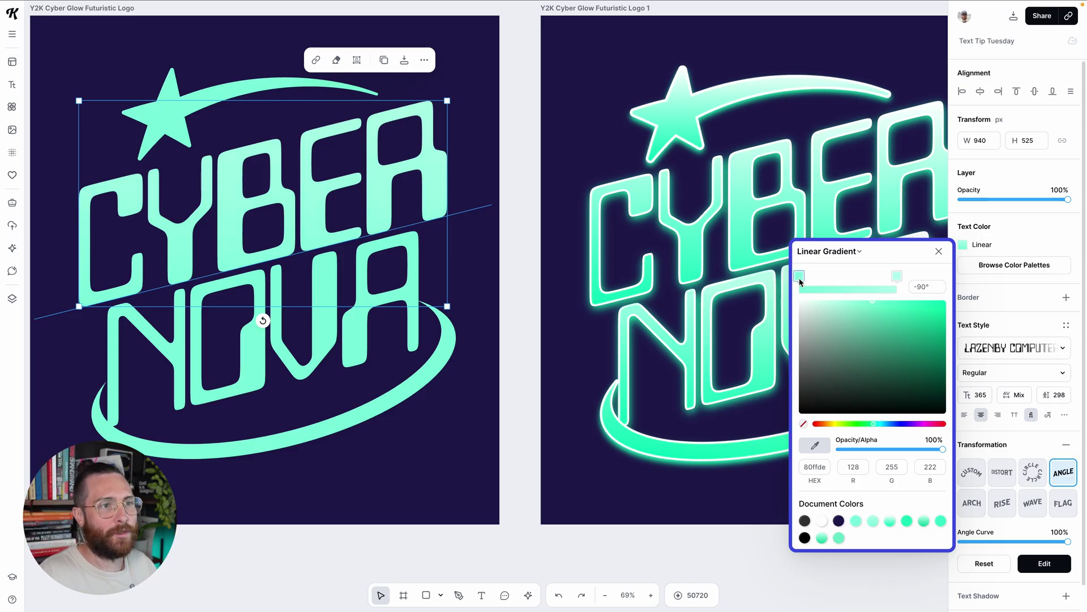
drag(875, 305, 854, 276)
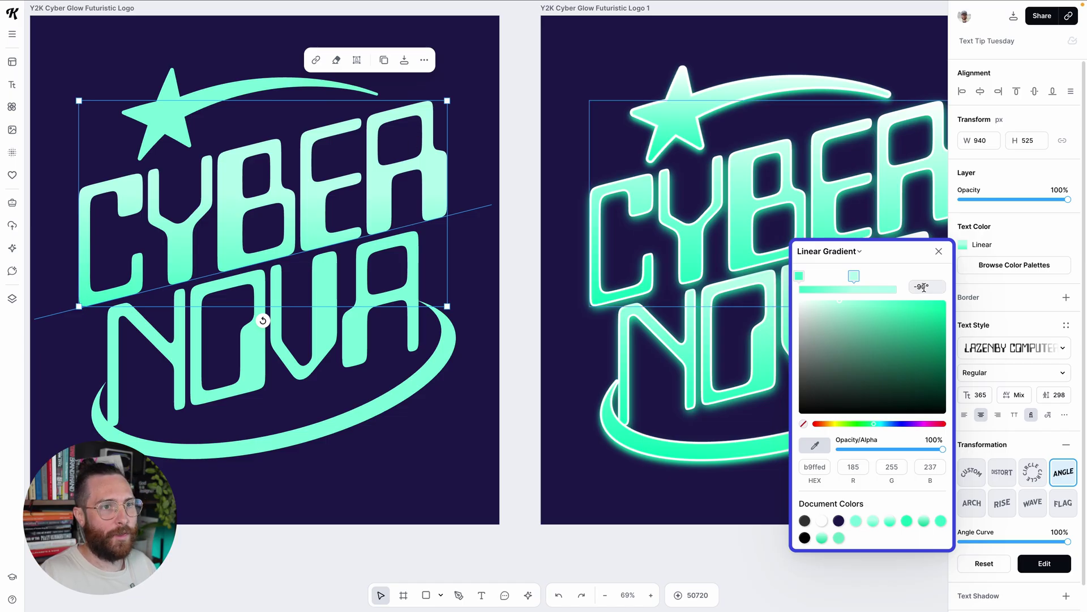
Step: Tighten the gradient stops and whiten the pale end to e9fff9, then select the right logo text
drag(854, 276, 887, 276)
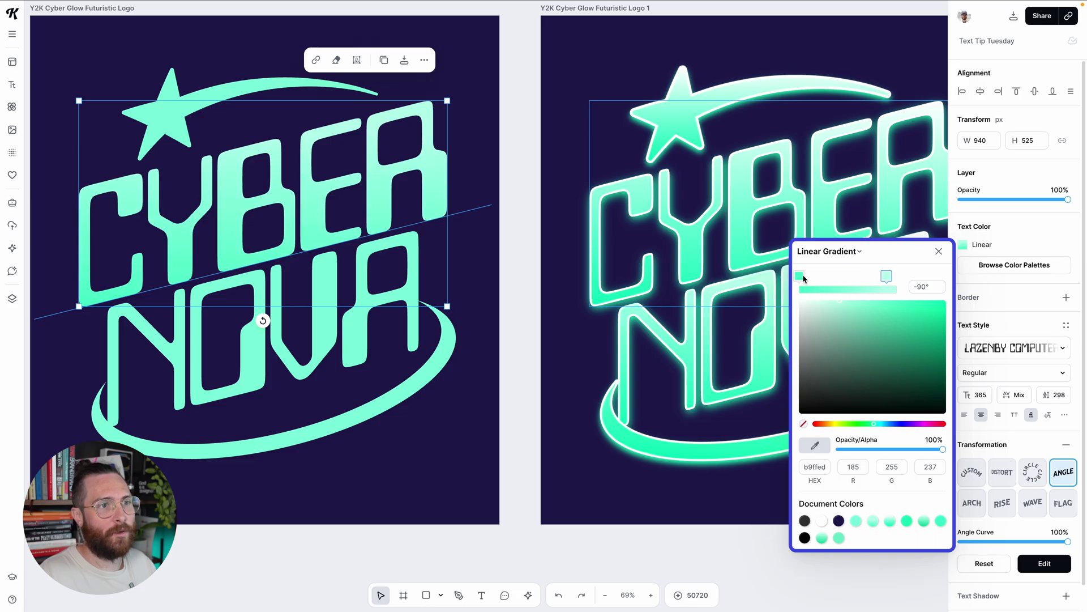
drag(800, 277, 841, 279)
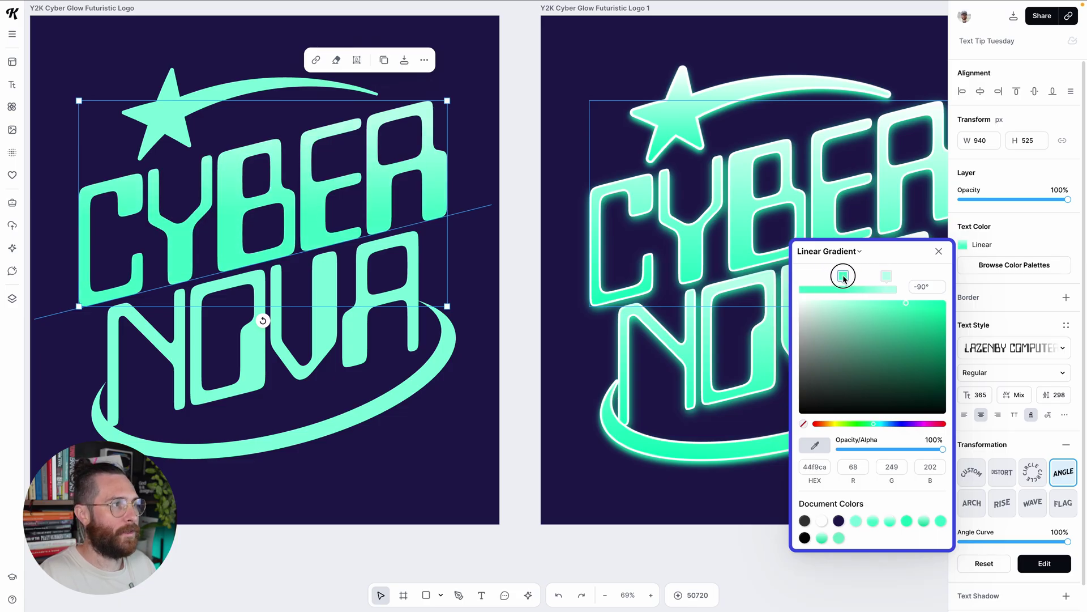
click(889, 277)
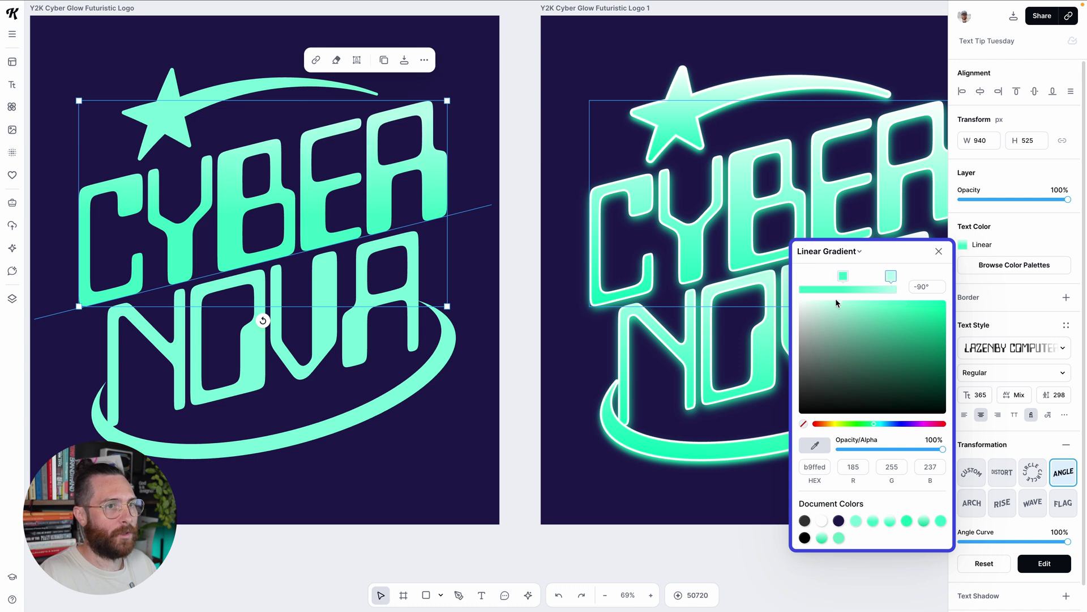
drag(844, 308, 812, 298)
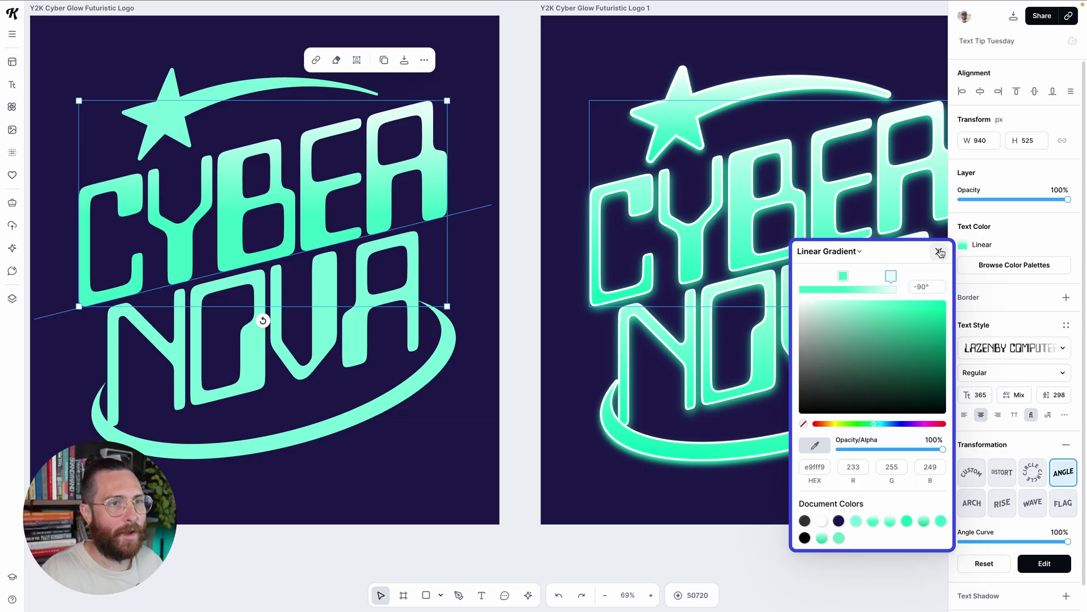
click(940, 253)
click(894, 191)
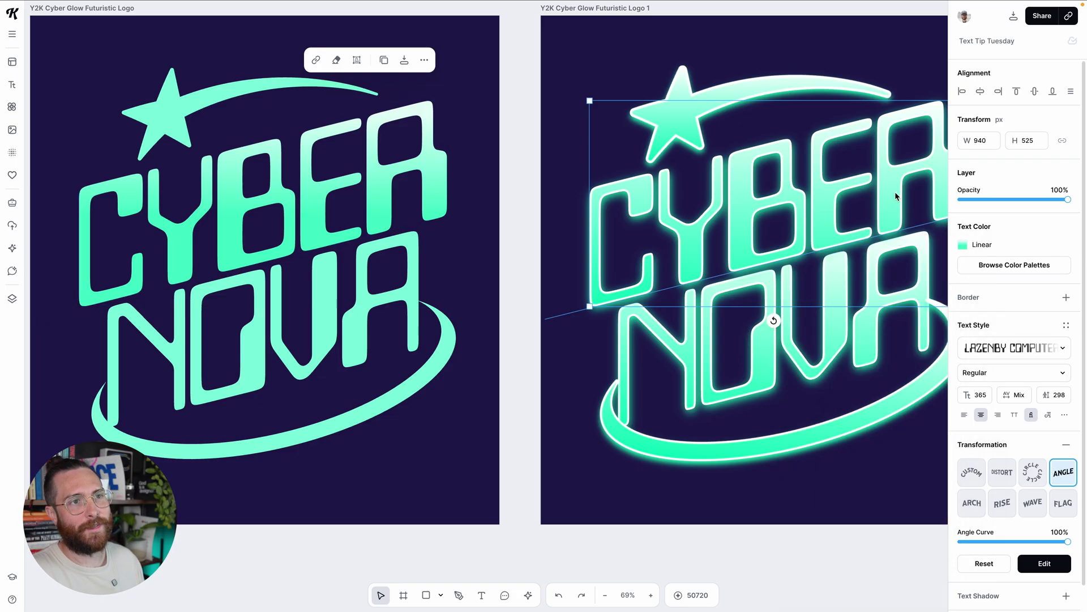
Step: Check the right CYBER NOVA text's gradient fill settings
scroll(972, 189, up, 3)
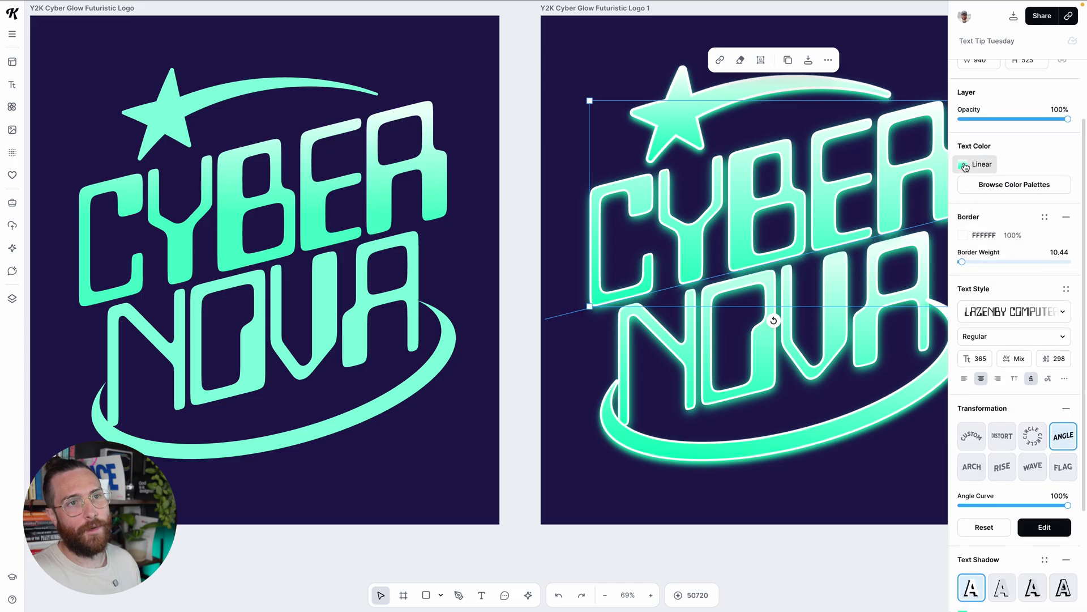
click(965, 164)
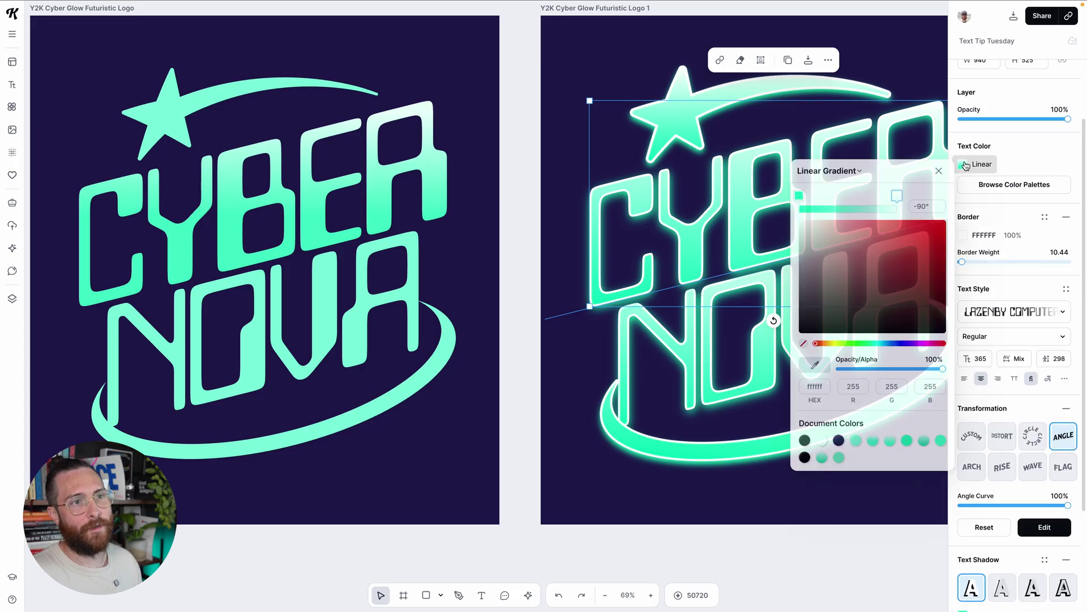
click(939, 170)
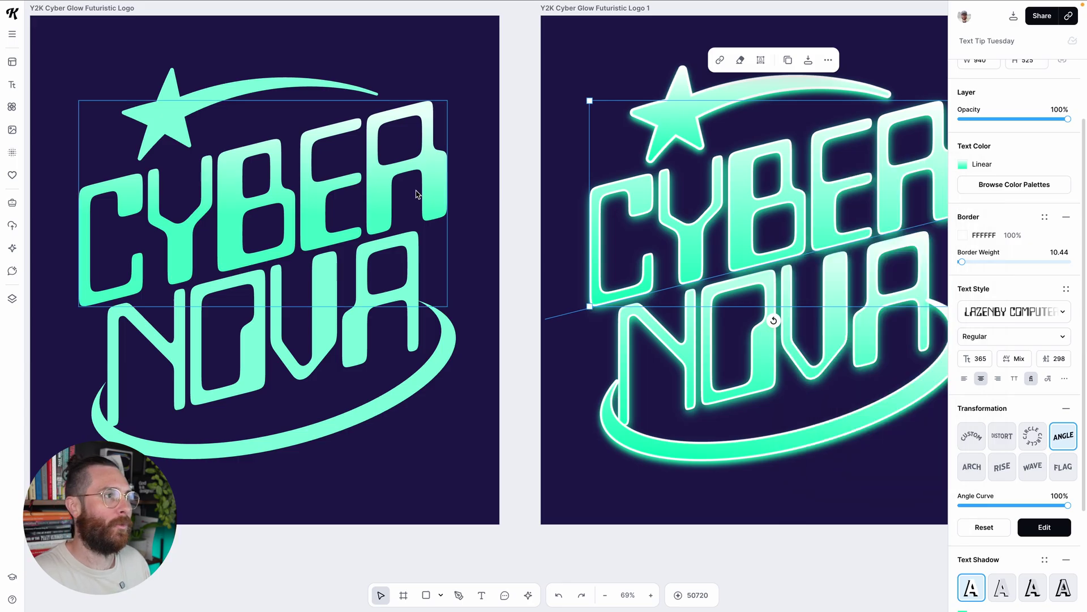
Step: Set the left logo's gradient stop to mint 00ffbc and add a default border
click(409, 182)
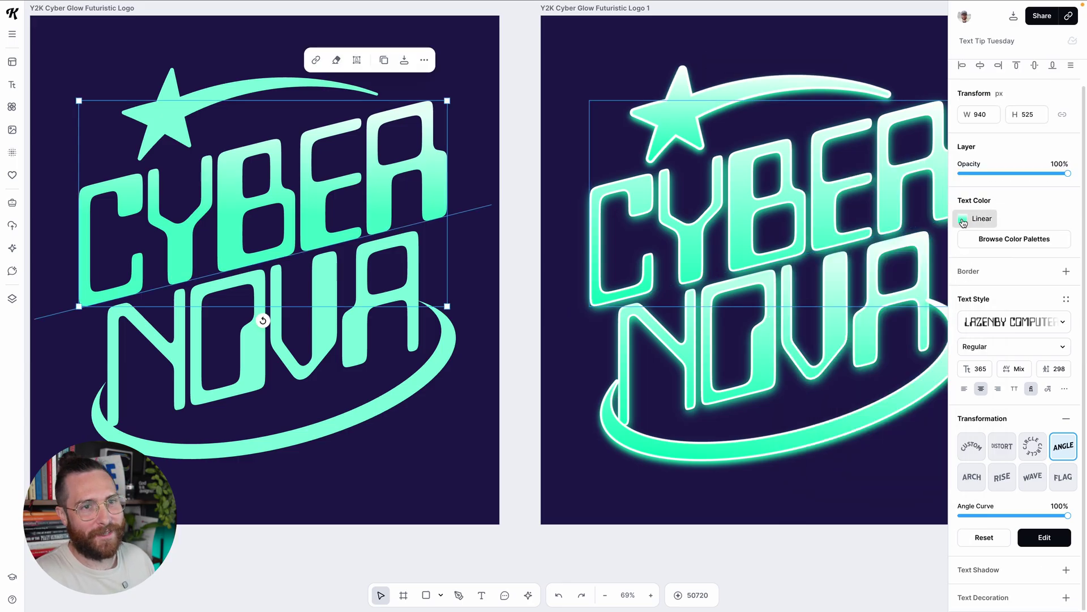
click(963, 221)
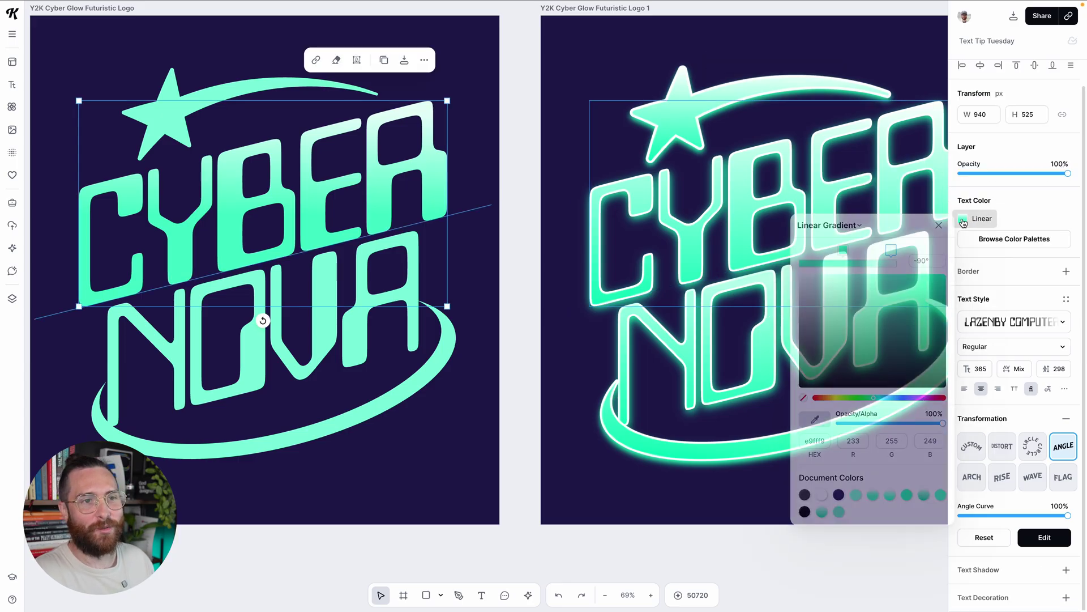
click(890, 495)
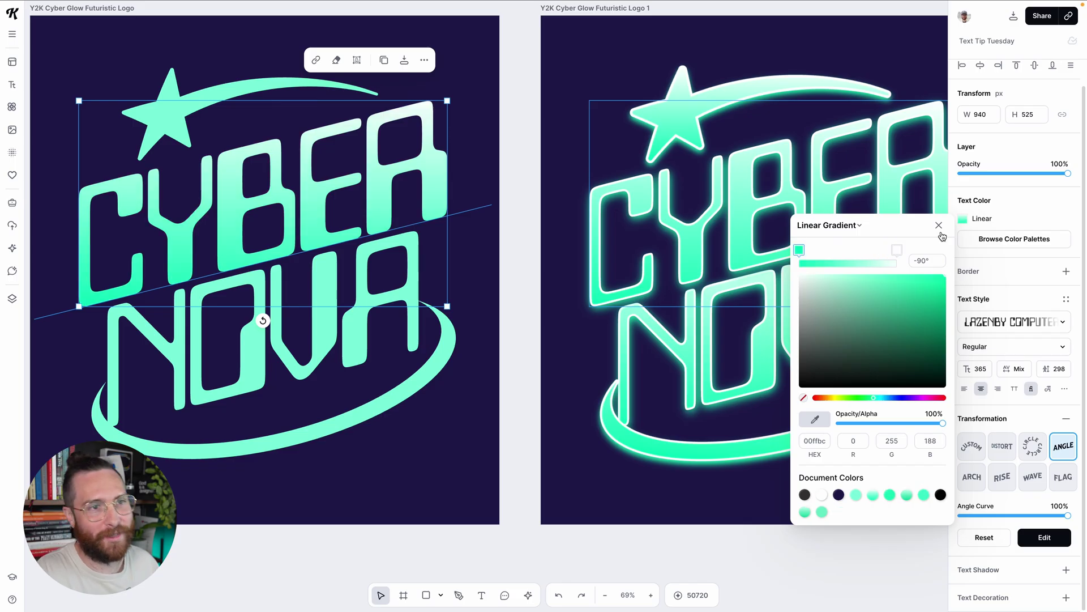
click(939, 226)
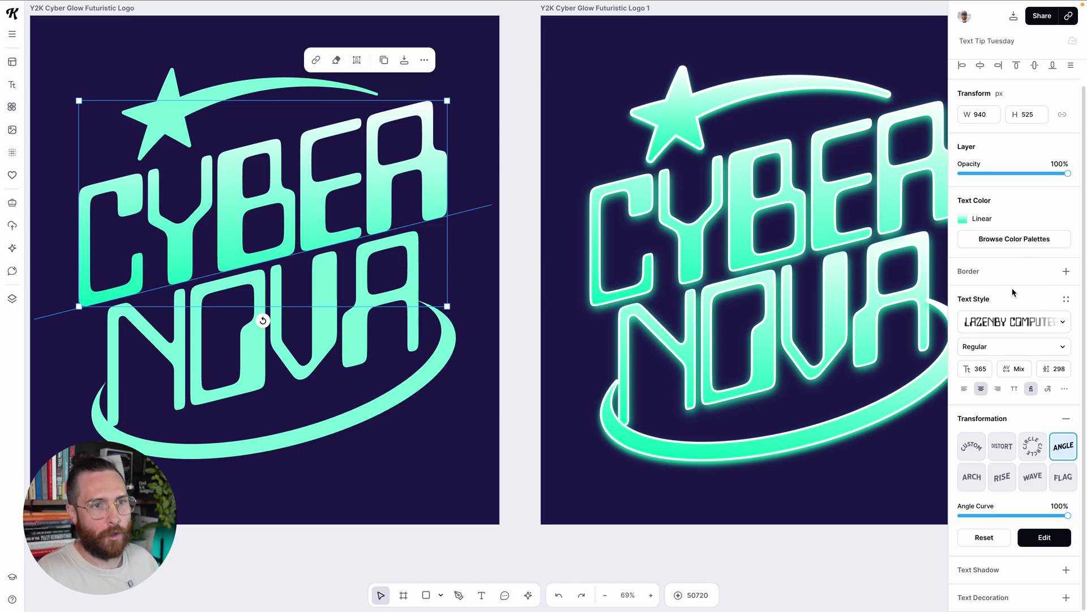
click(1067, 272)
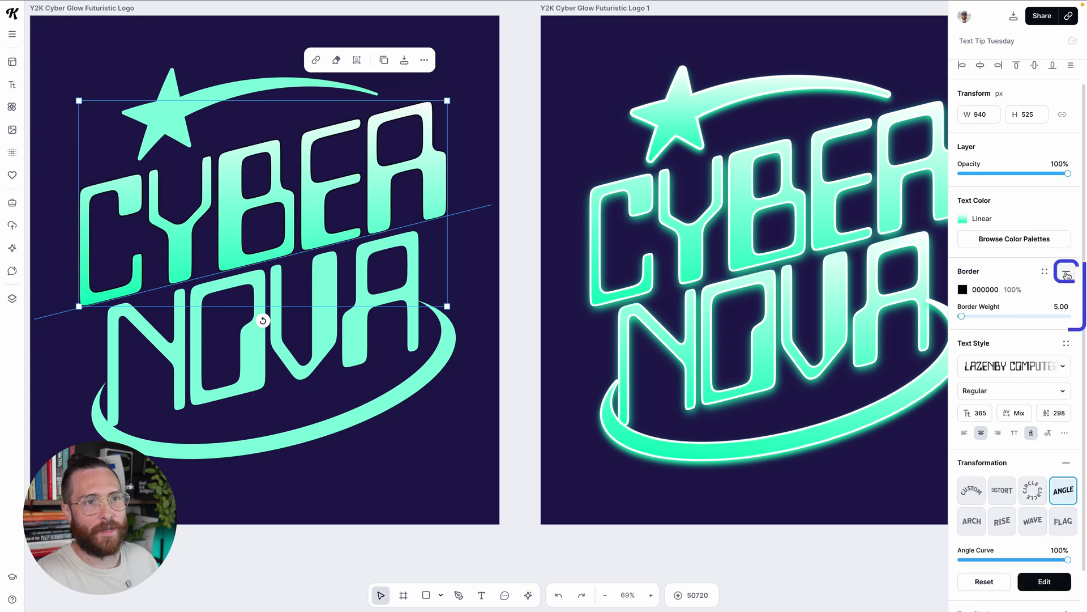
Step: Make the left CYBER NOVA border white FFFFFF with a weight of 11
click(963, 290)
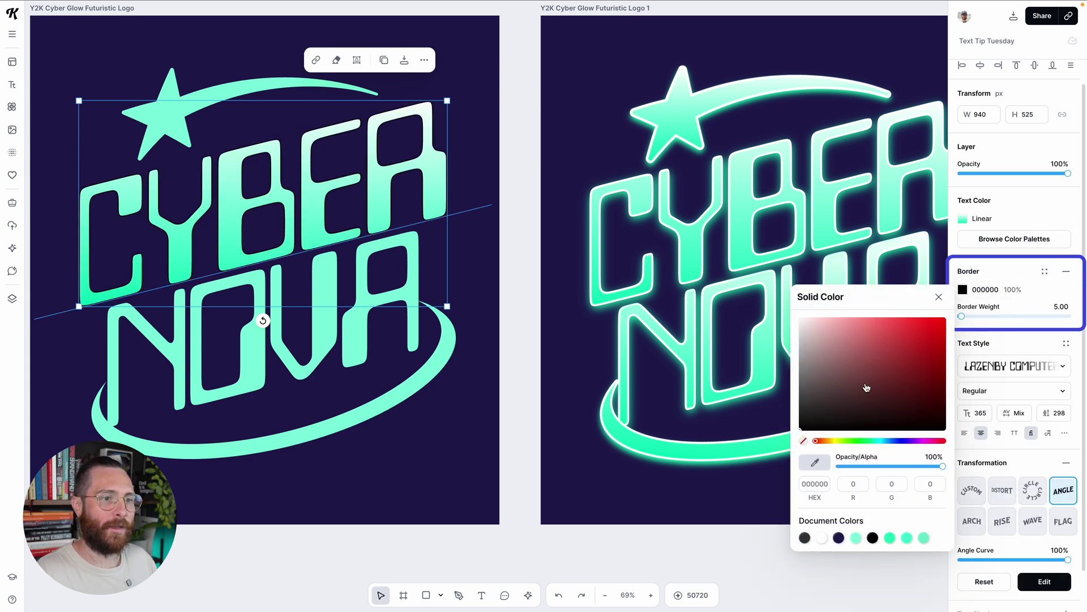
click(822, 539)
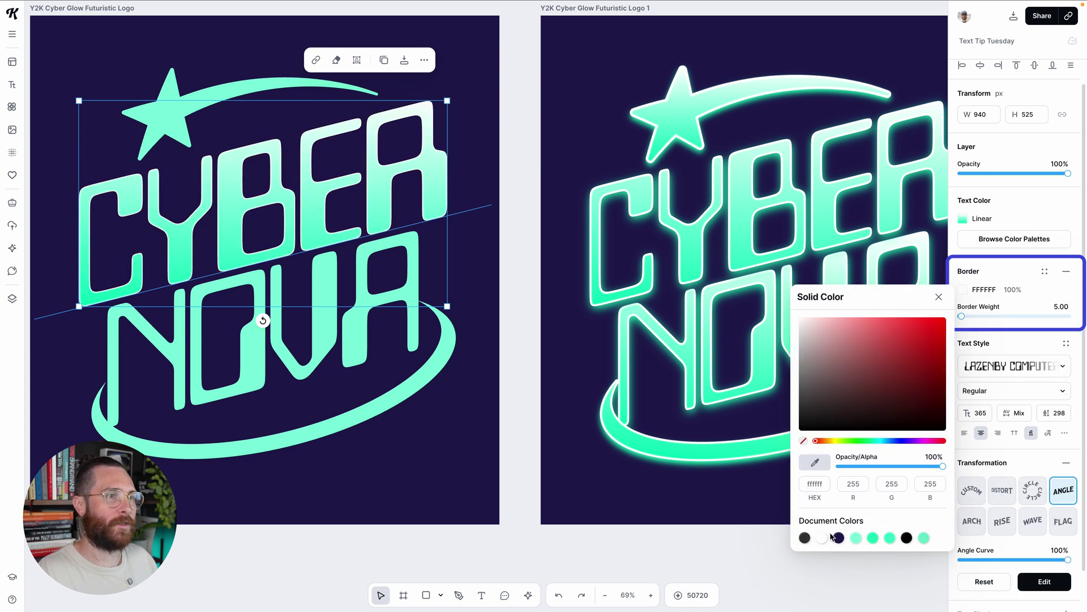
click(939, 297)
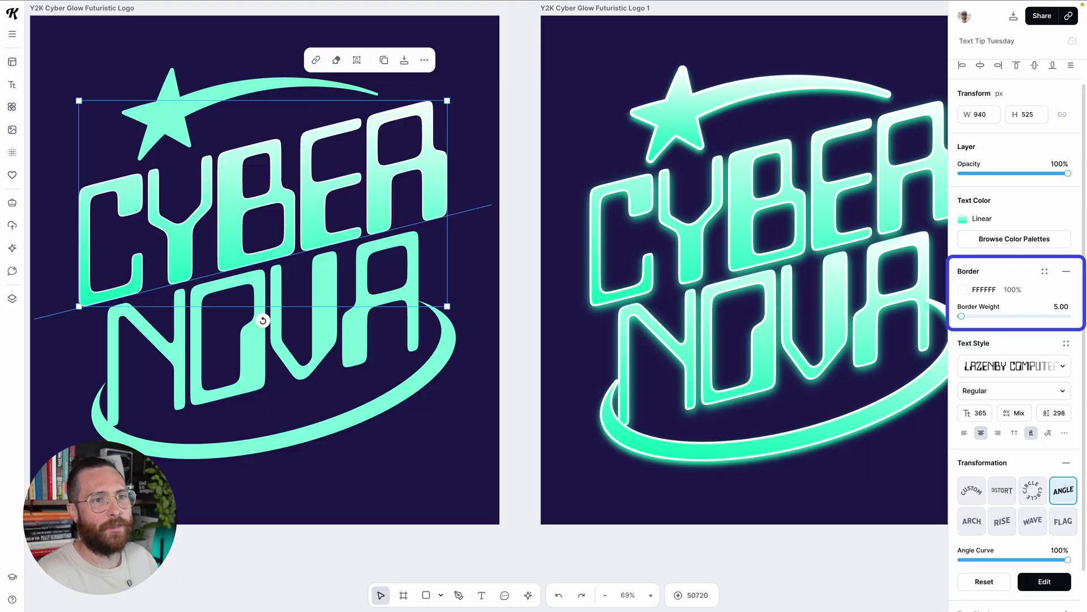
drag(963, 317, 959, 318)
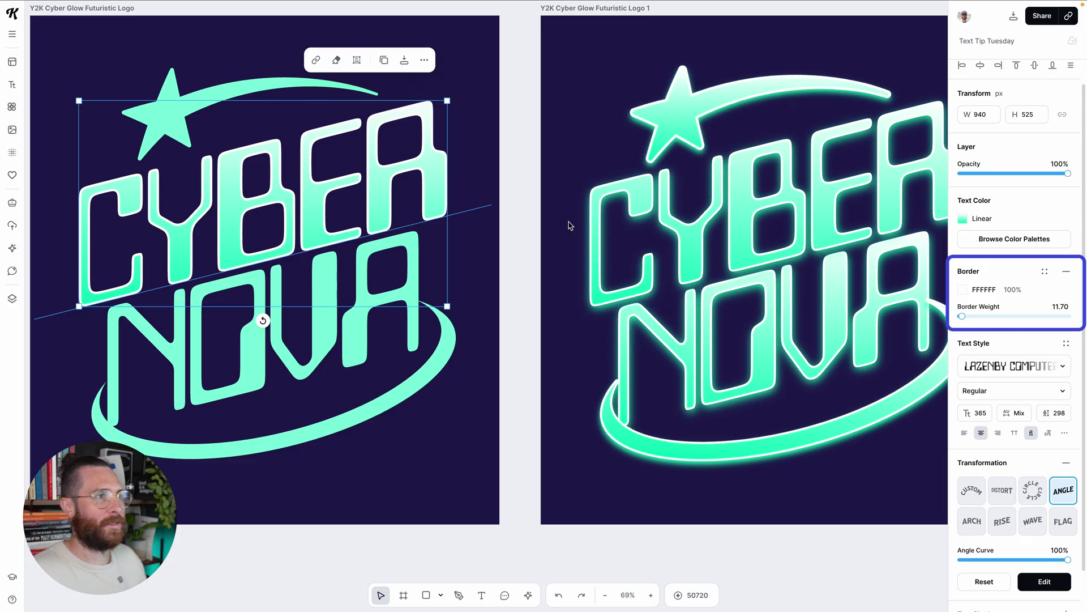
click(1062, 306)
text(11)
key(Return)
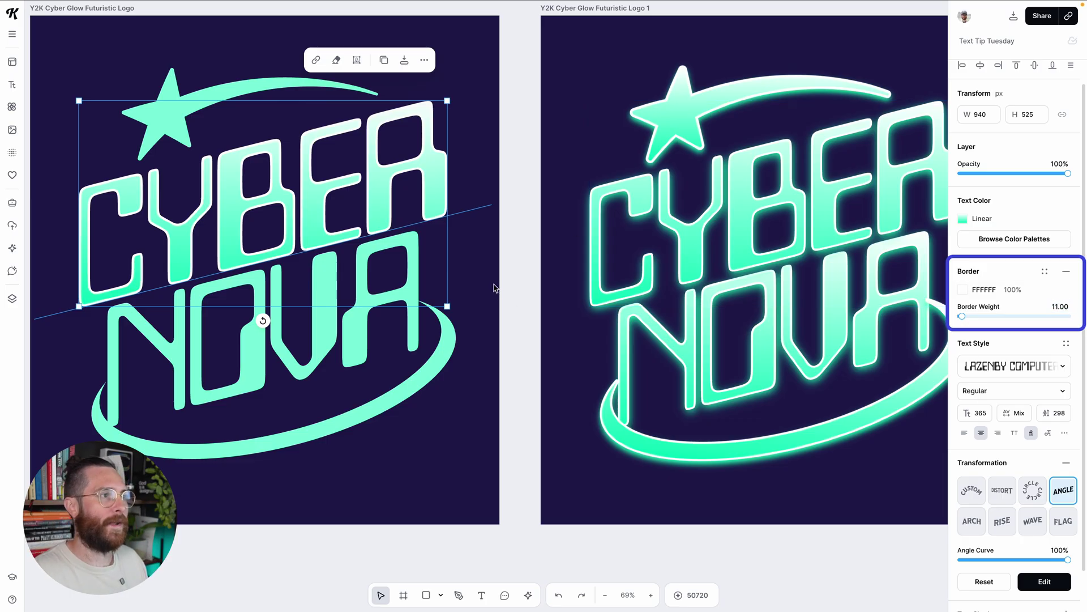
scroll(1074, 360, down, 1)
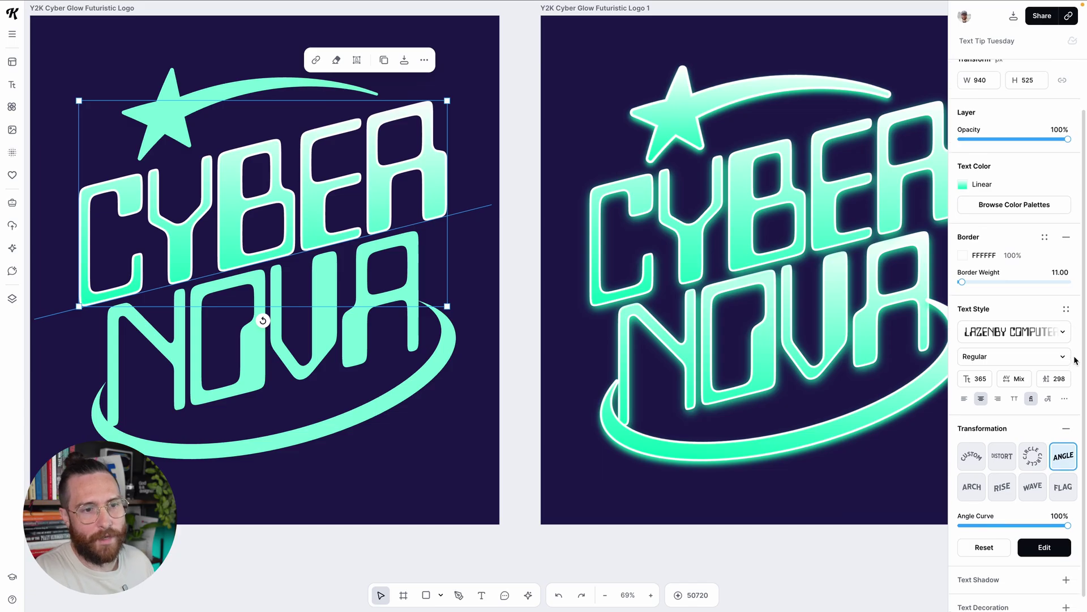
Step: Add a mint 80FFDE text shadow to the left logo text with offset 7 and blur around 21
scroll(1074, 360, down, 1)
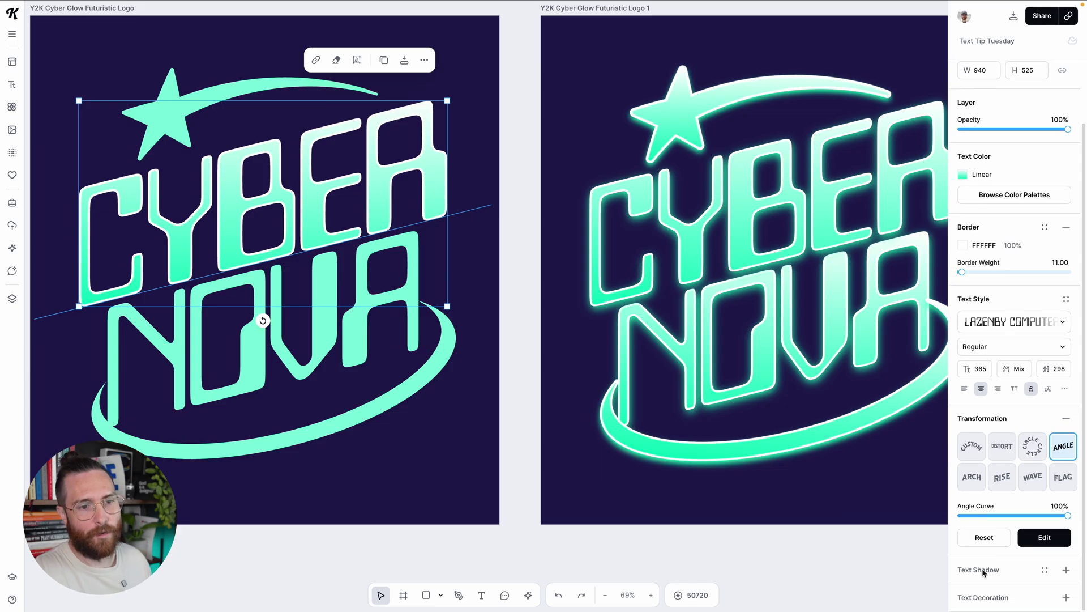
click(1067, 570)
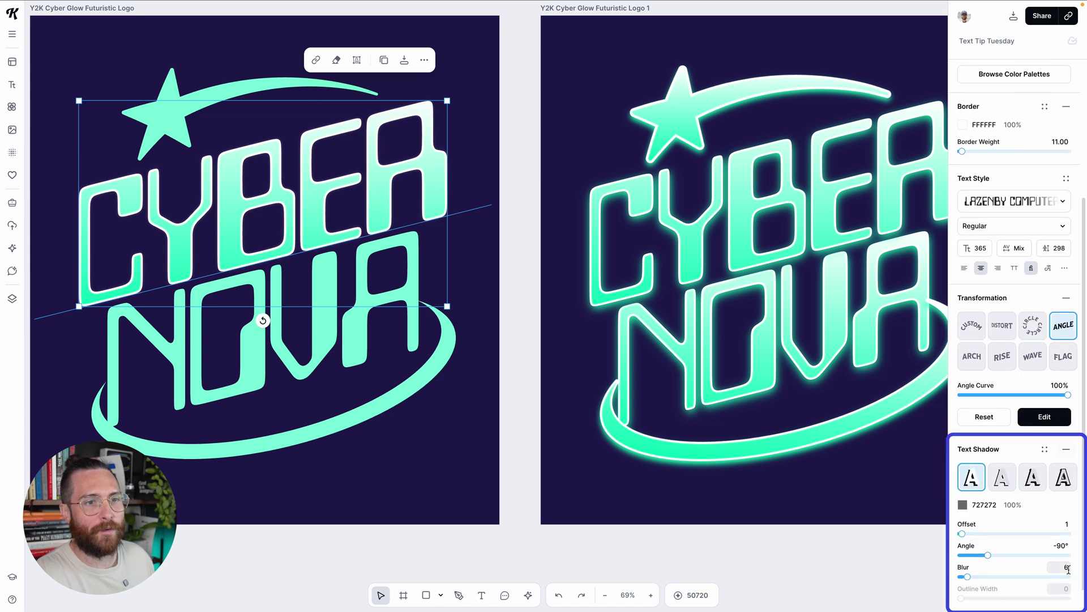
click(963, 507)
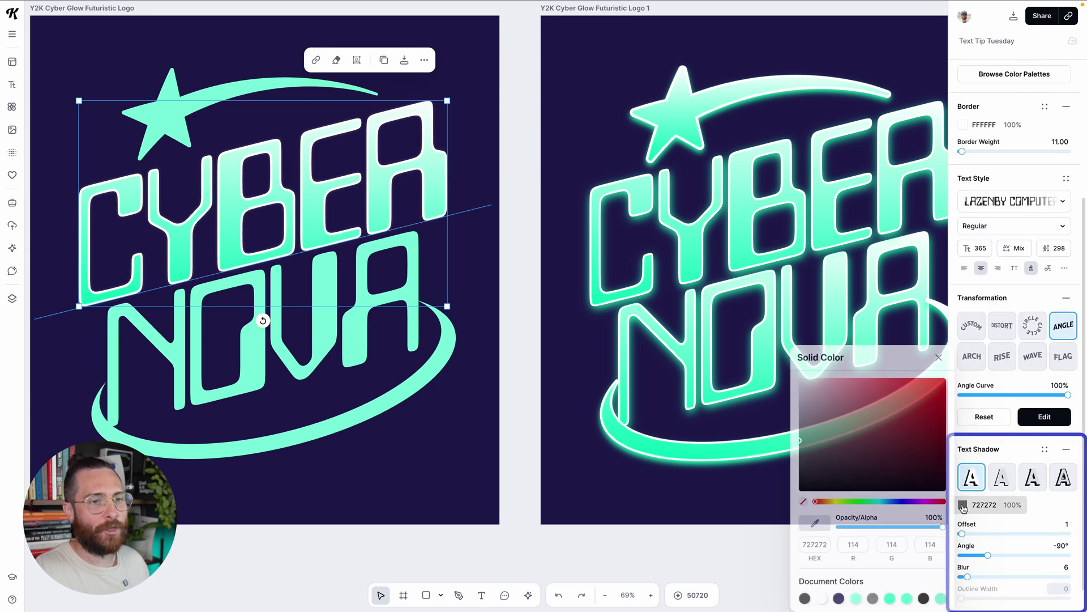
click(857, 599)
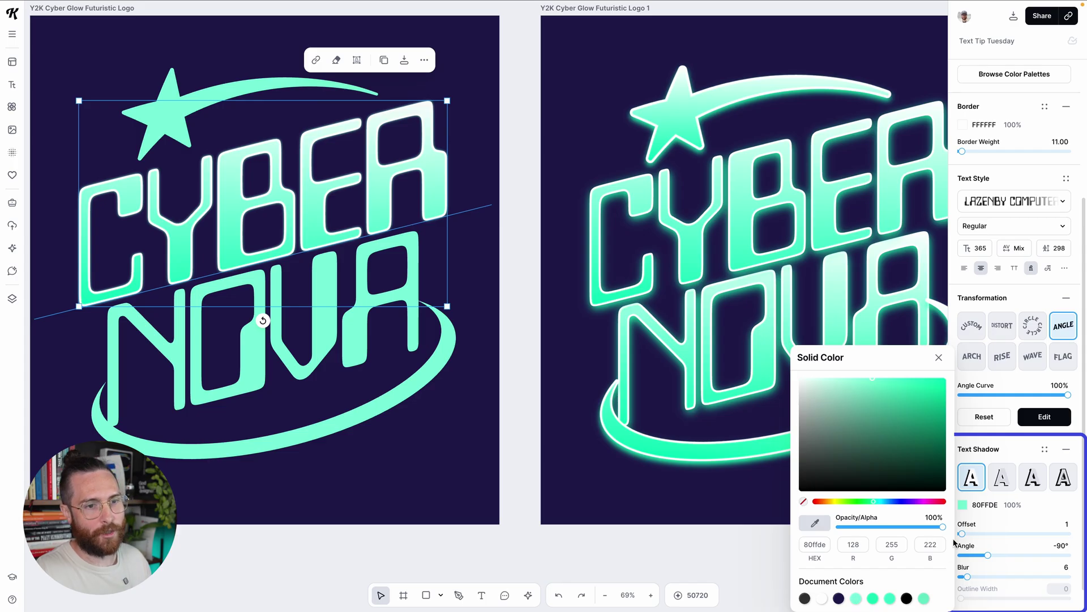
drag(963, 533, 967, 533)
drag(969, 576, 981, 576)
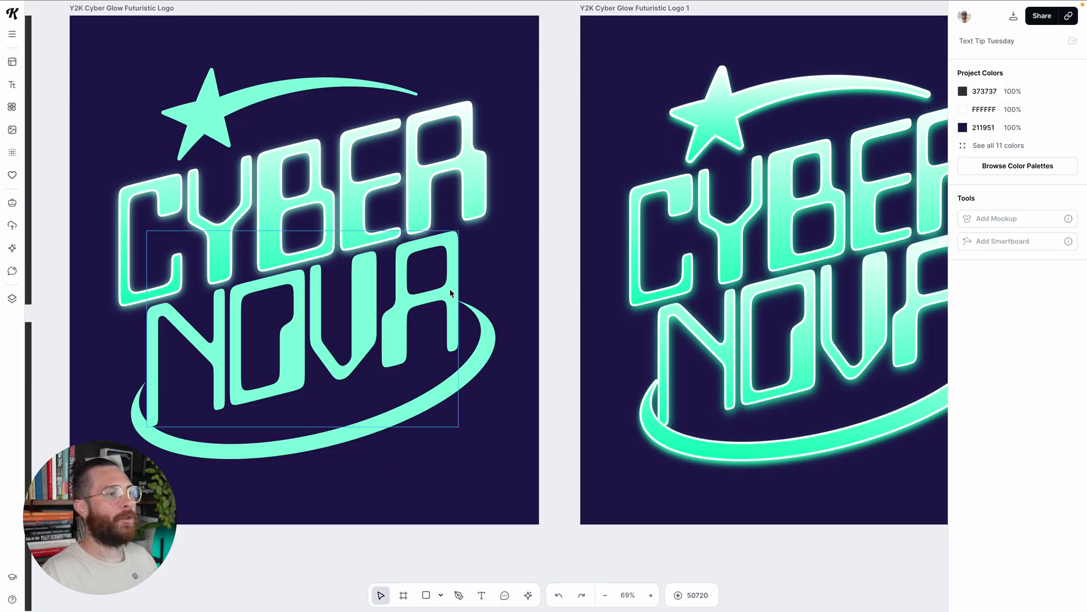
Step: Delete the plain NOVA text and place a duplicate of the styled CYBER below
click(449, 293)
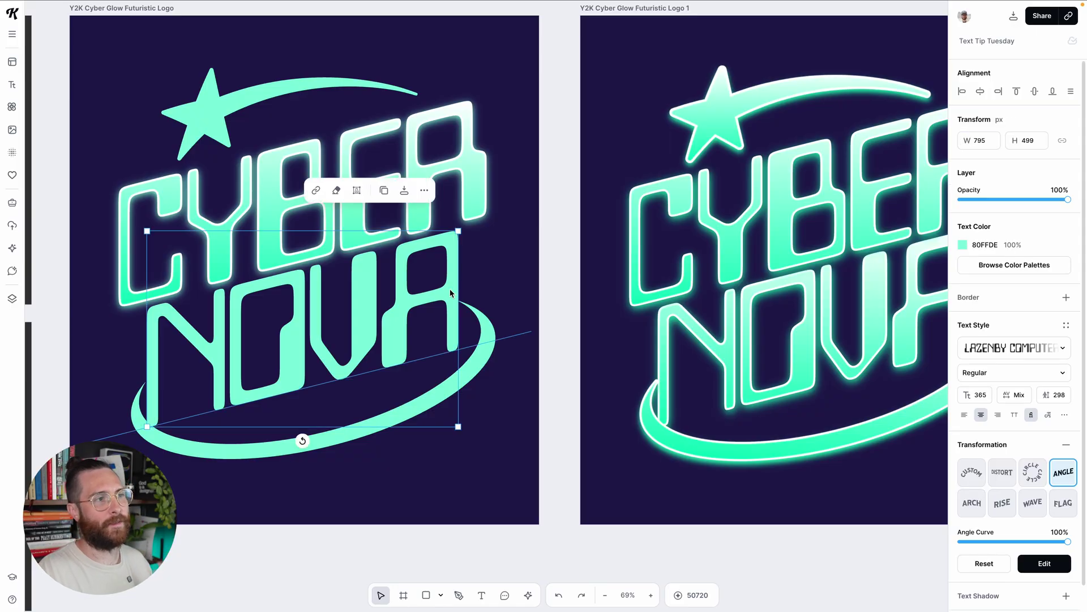
key(Delete)
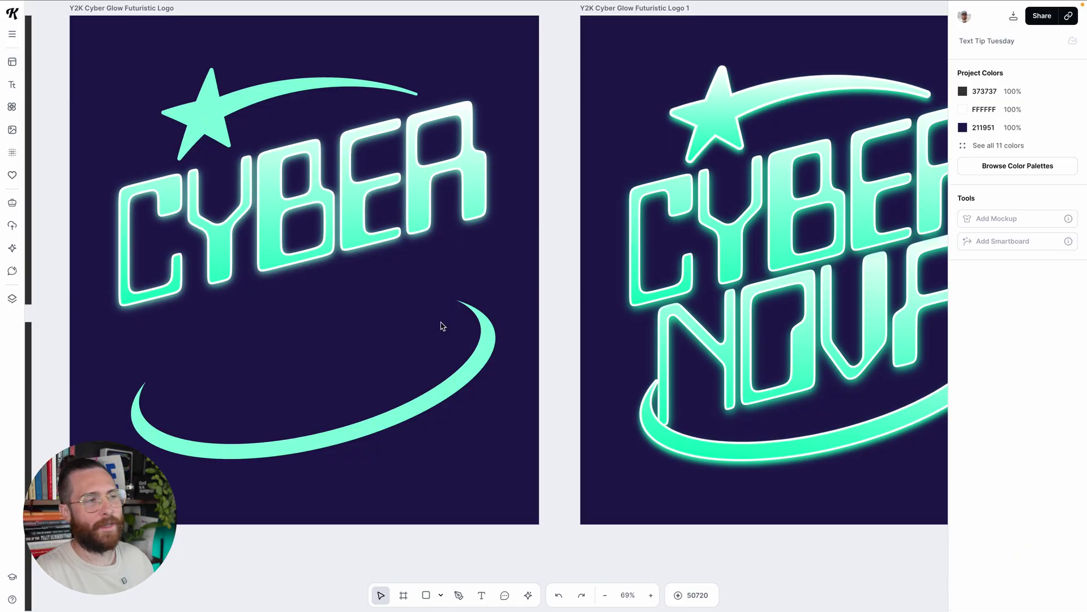
click(400, 241)
drag(366, 232, 367, 360)
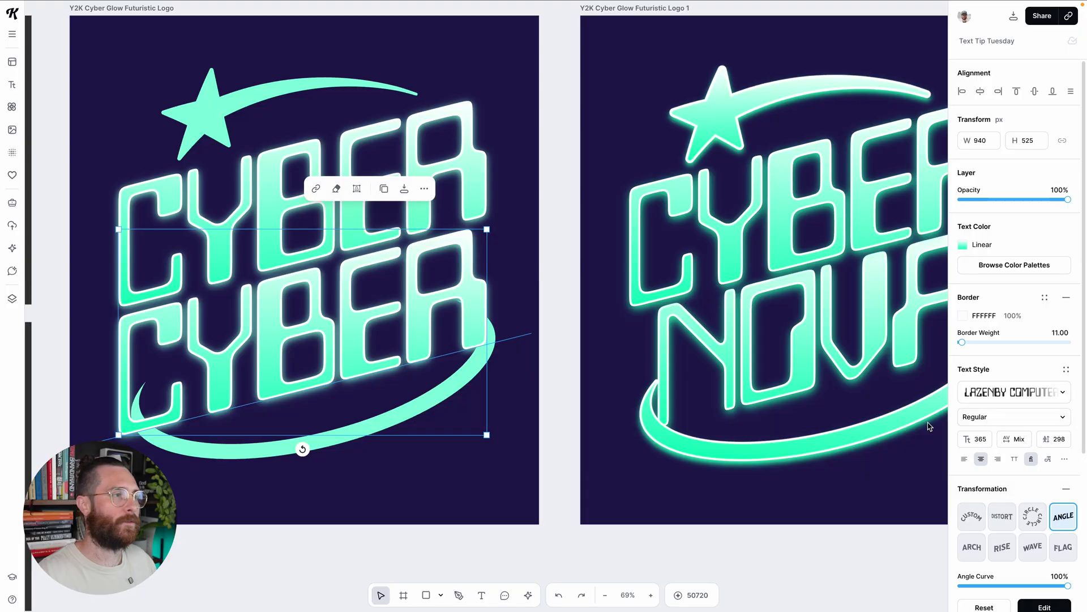
Step: Change the duplicate's word to NOVA, then select the star-and-swoosh illustration
double_click(342, 358)
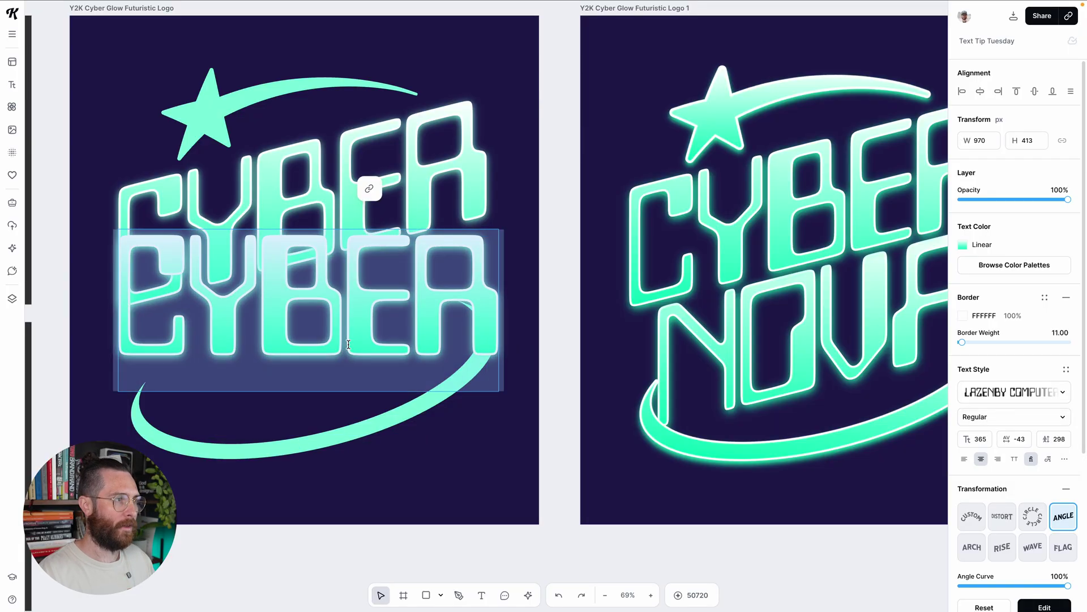
text(NOVSA)
key(BackSpace)
key(BackSpace)
text(A)
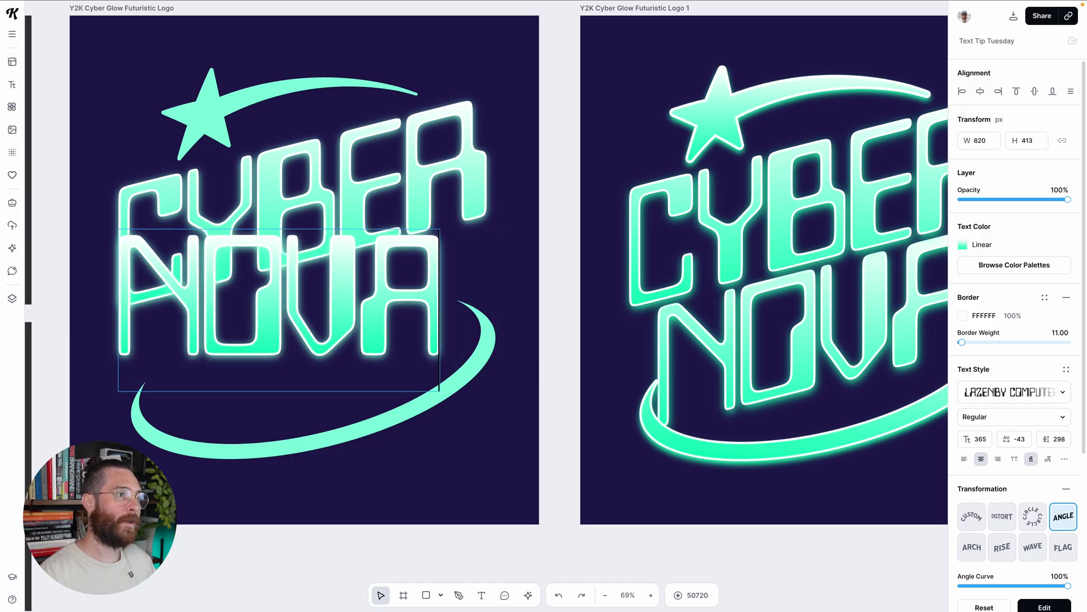
key(Escape)
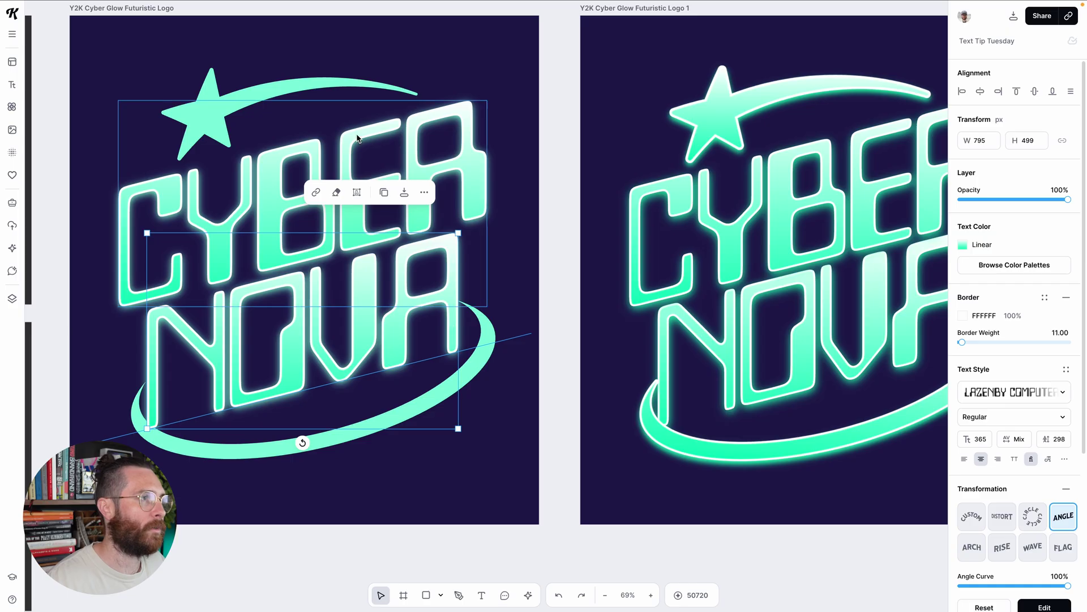
click(300, 91)
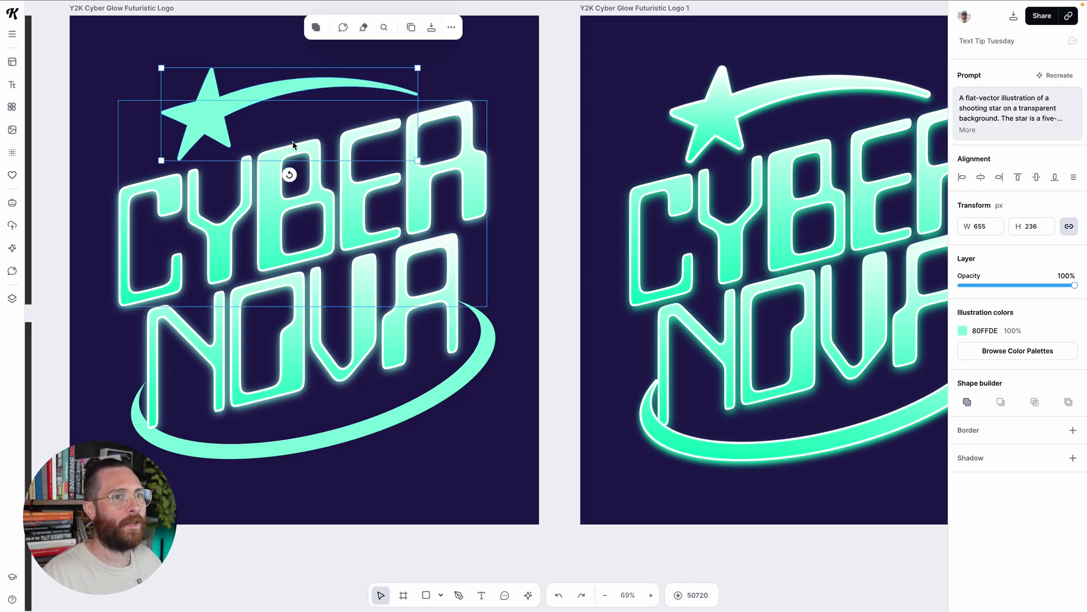
Step: Give the star a white FFFFFF outline with weight 12.30
scroll(510, 187, up, 1)
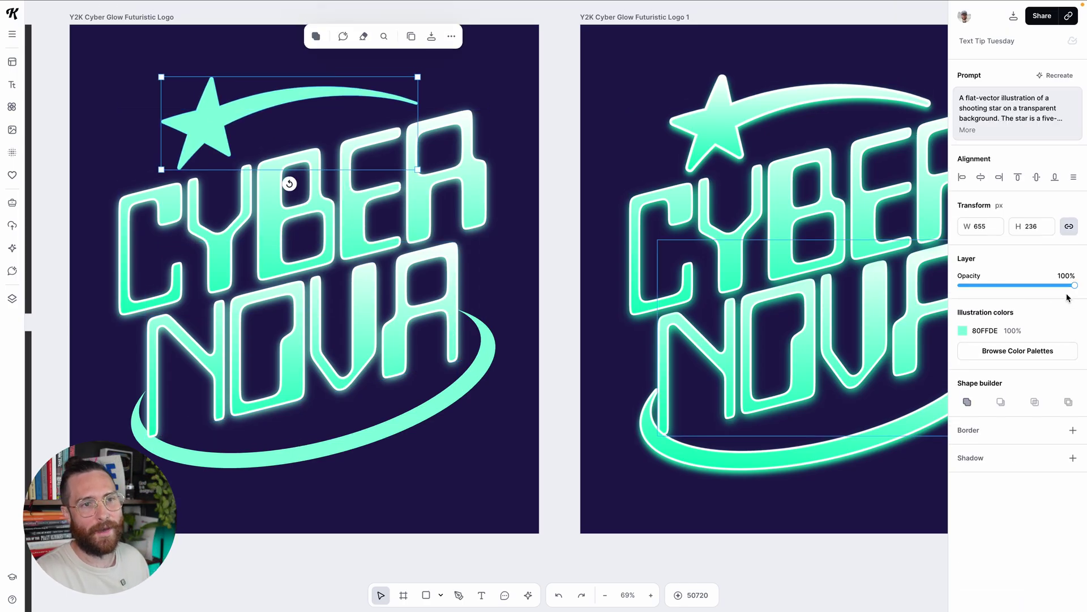
click(1075, 434)
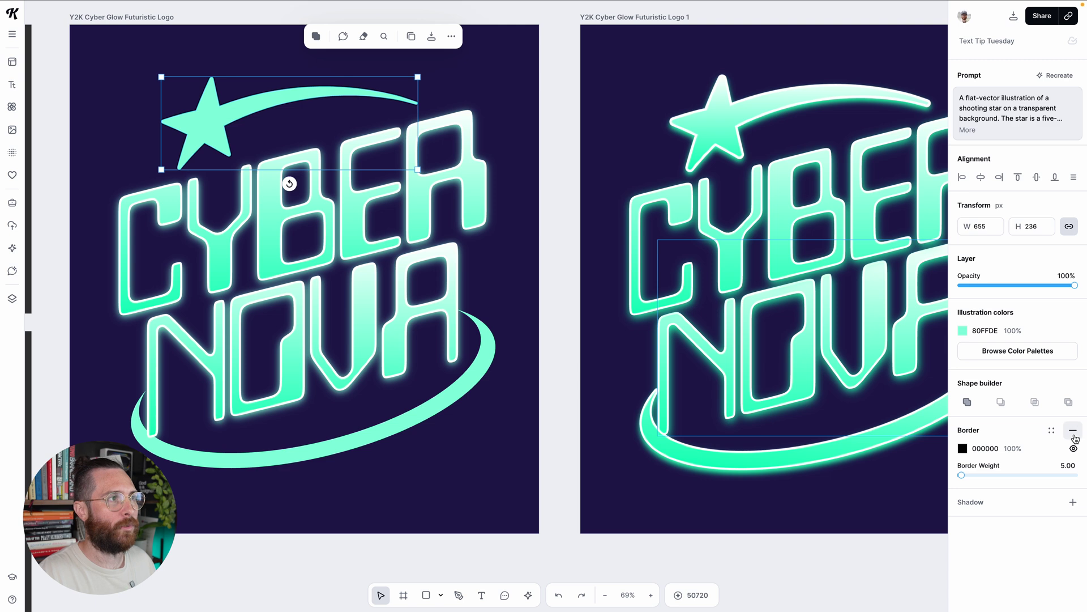
click(963, 448)
drag(836, 403, 737, 360)
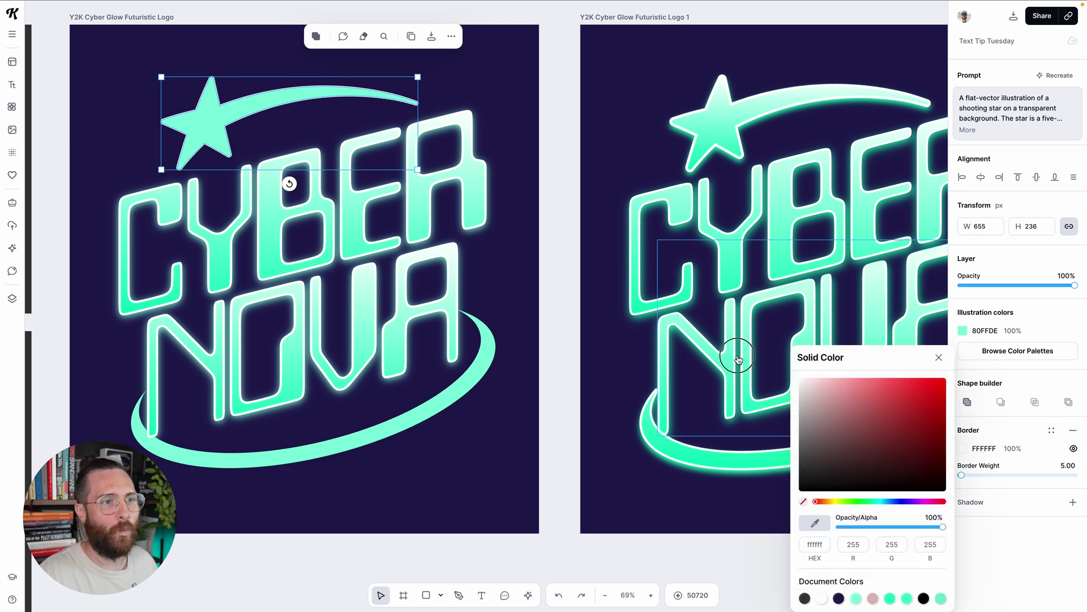
click(963, 477)
drag(963, 477, 959, 477)
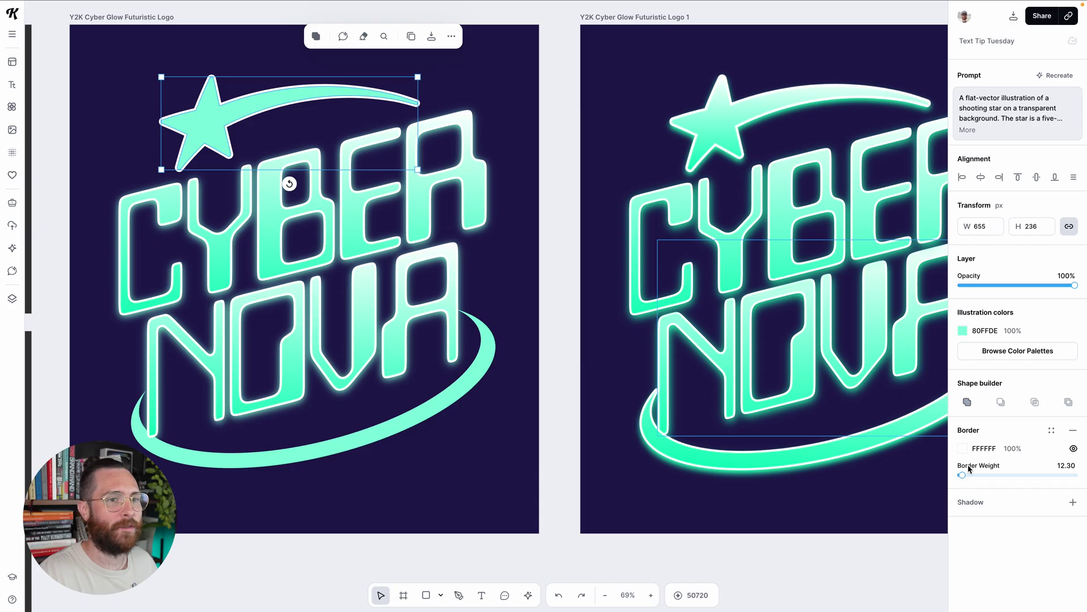
key(shift+1)
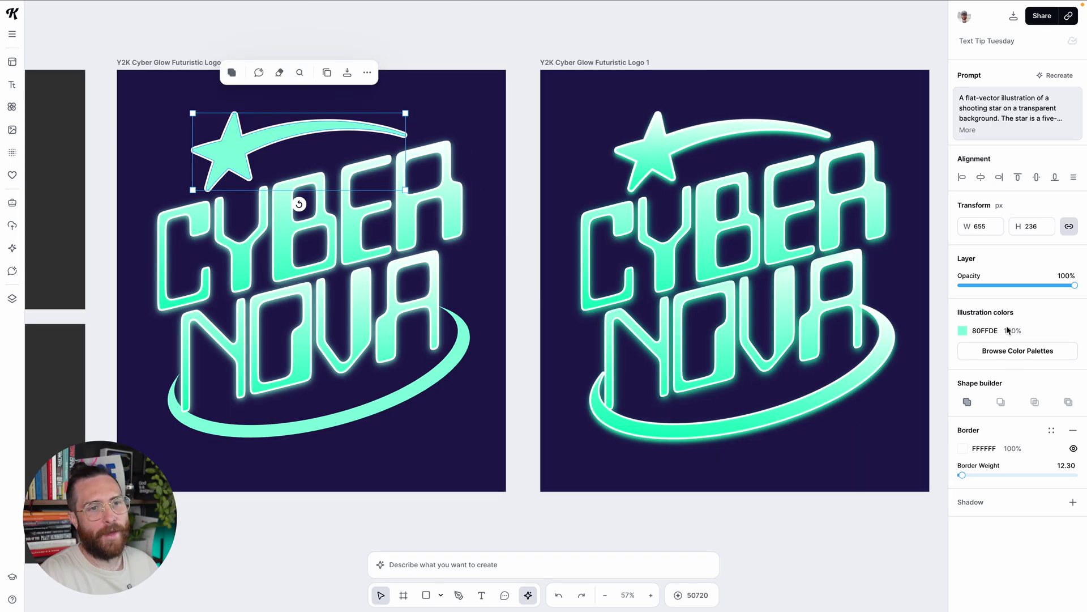
Step: Add a shadow to the star using green 72FFDA sampled from the right artboard, offset 7
click(1072, 502)
click(965, 521)
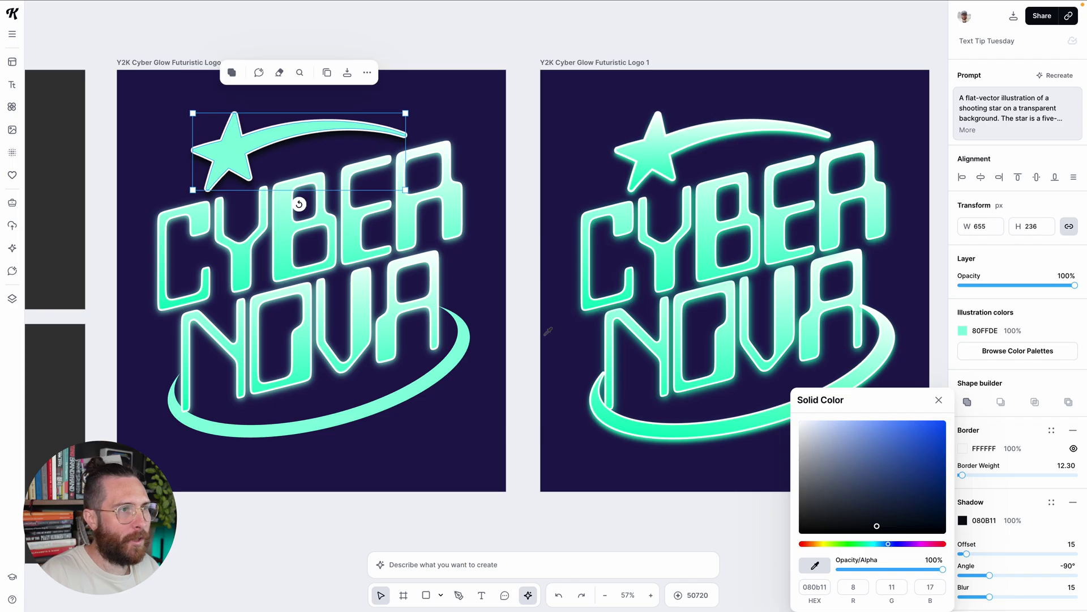
click(588, 234)
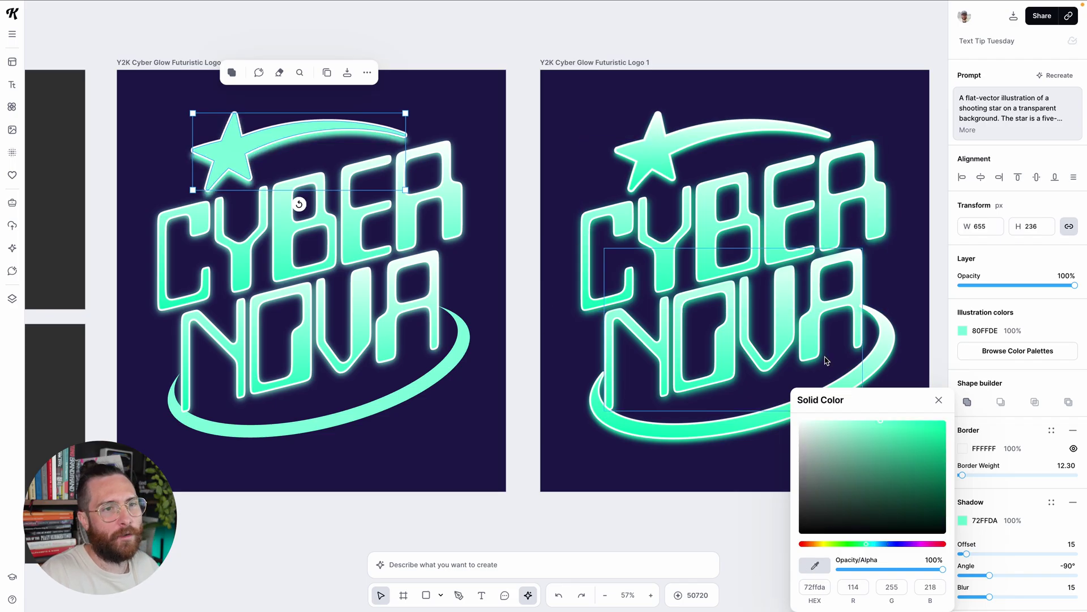
click(938, 400)
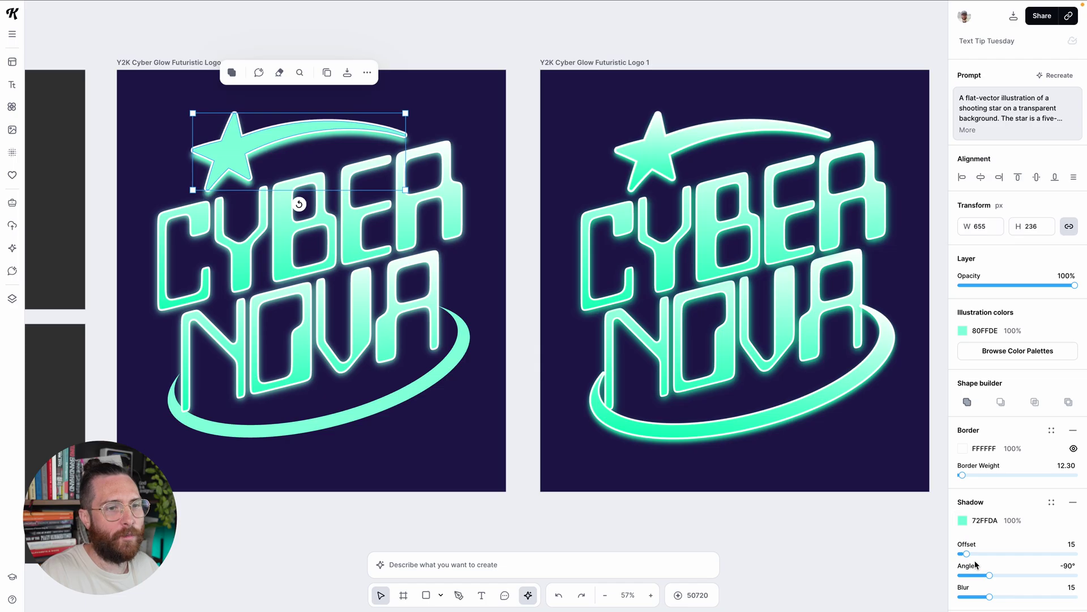
drag(968, 552, 985, 596)
click(463, 462)
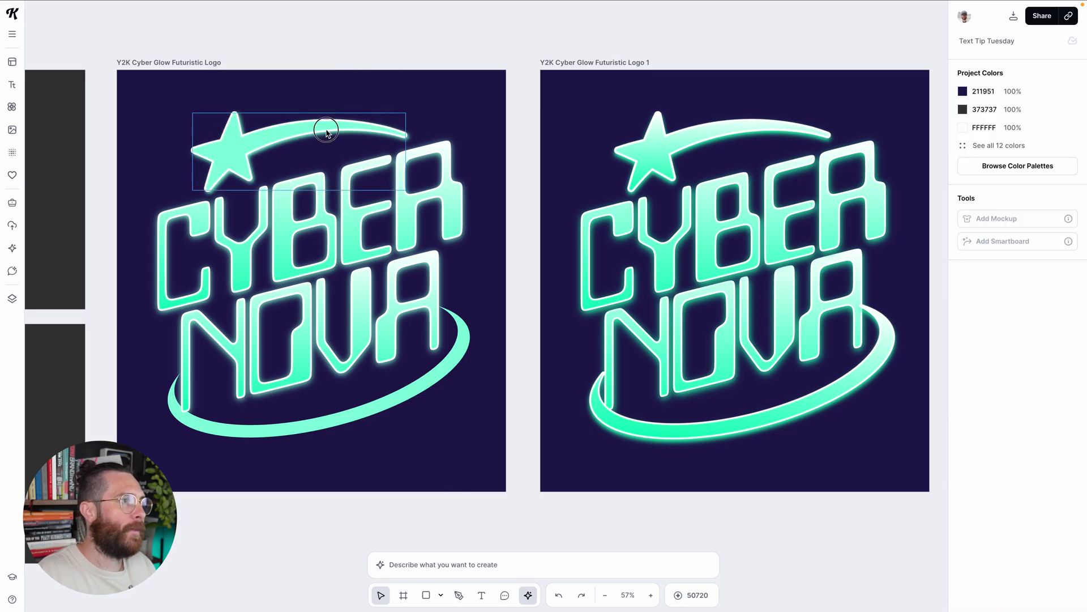
Step: Copy the star's style via Copy/Paste Style > Copy Style
click(224, 161)
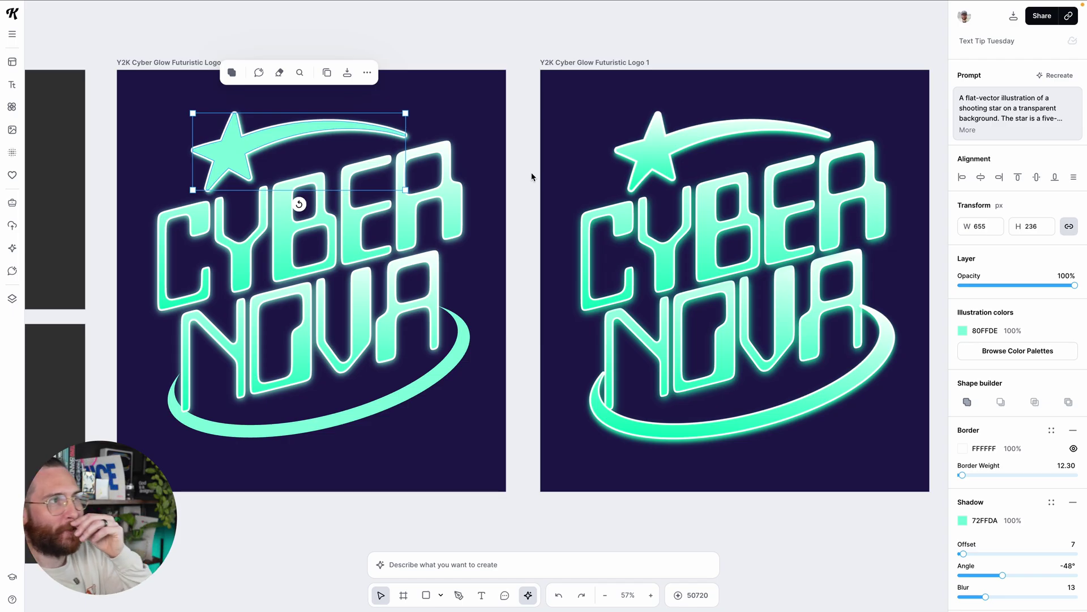
click(367, 72)
mouse_move(416, 120)
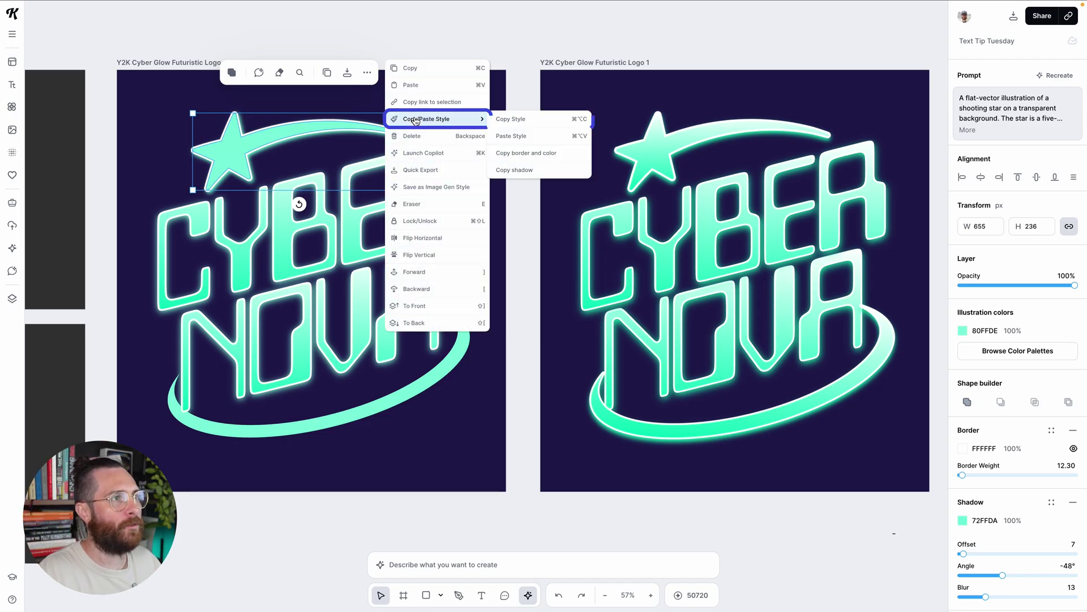
click(529, 120)
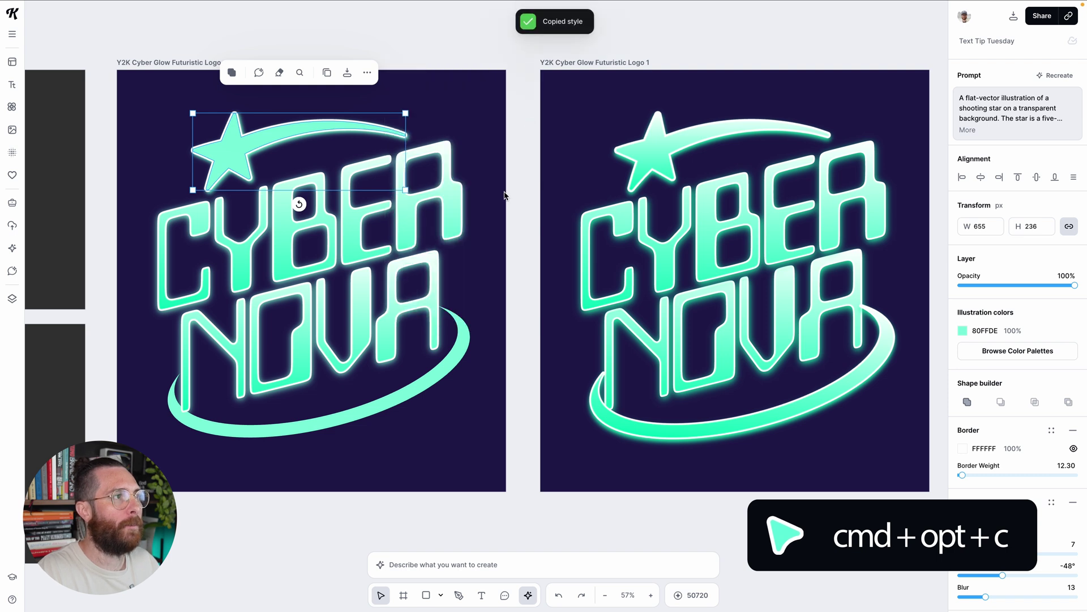
Step: Paste the star's style onto the swoosh ring with Paste Style
click(456, 362)
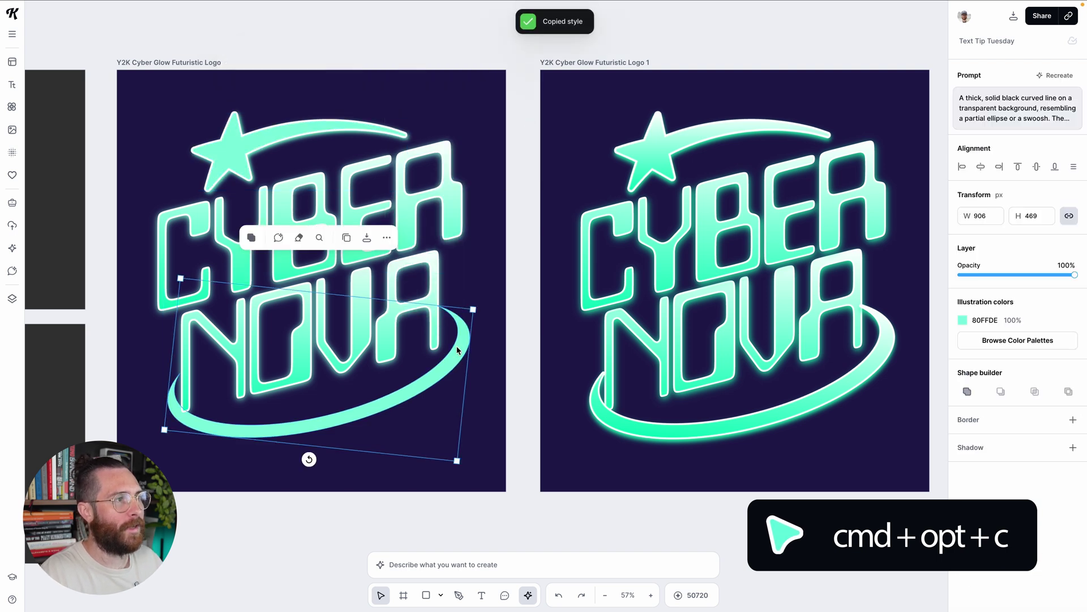
click(387, 238)
mouse_move(469, 280)
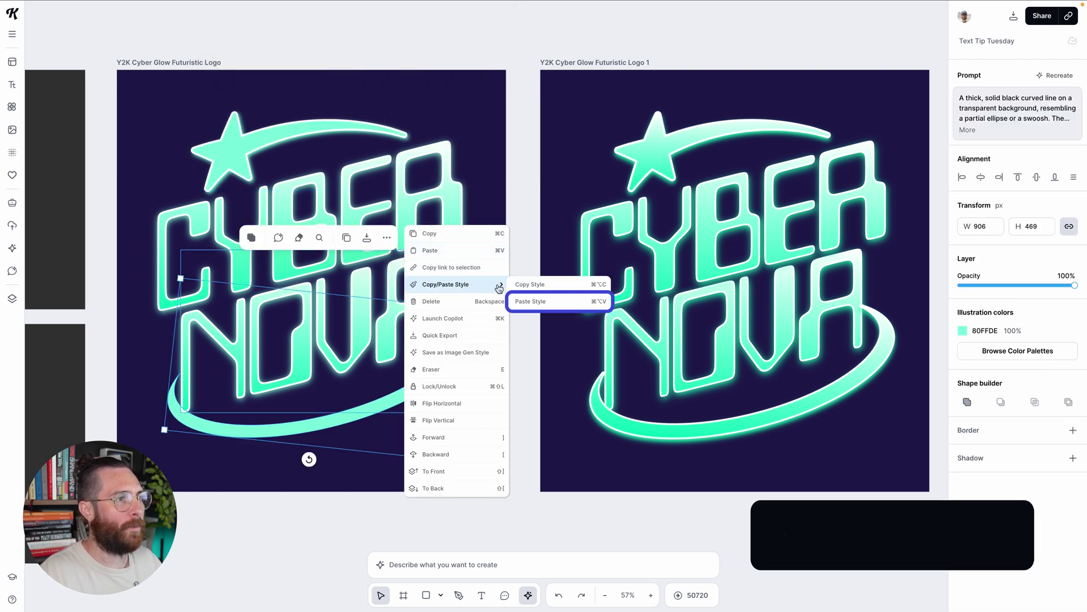
click(560, 302)
click(479, 388)
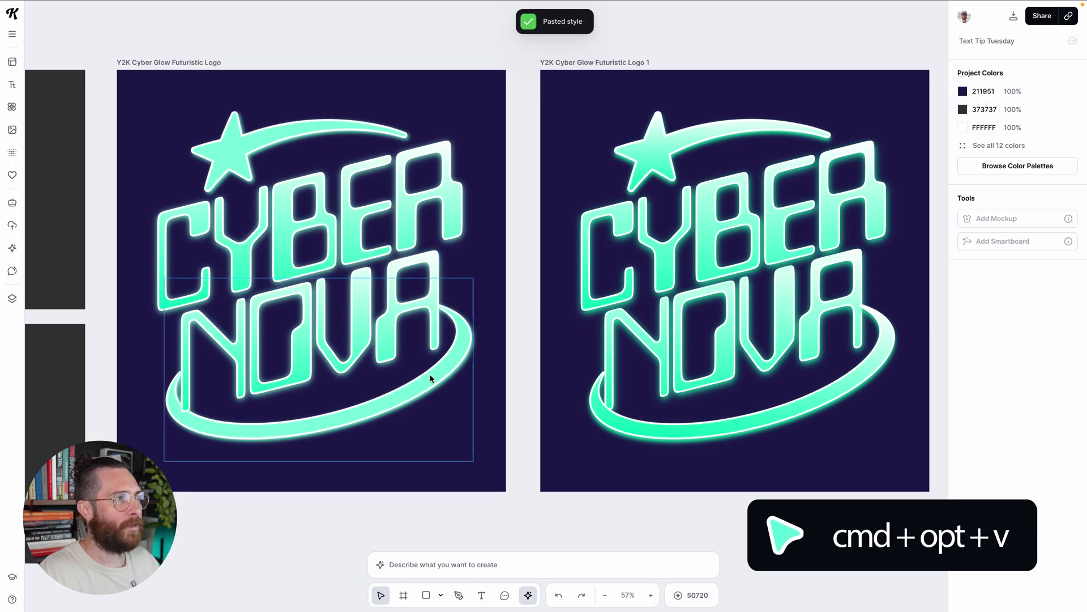
scroll(447, 317, up, 3)
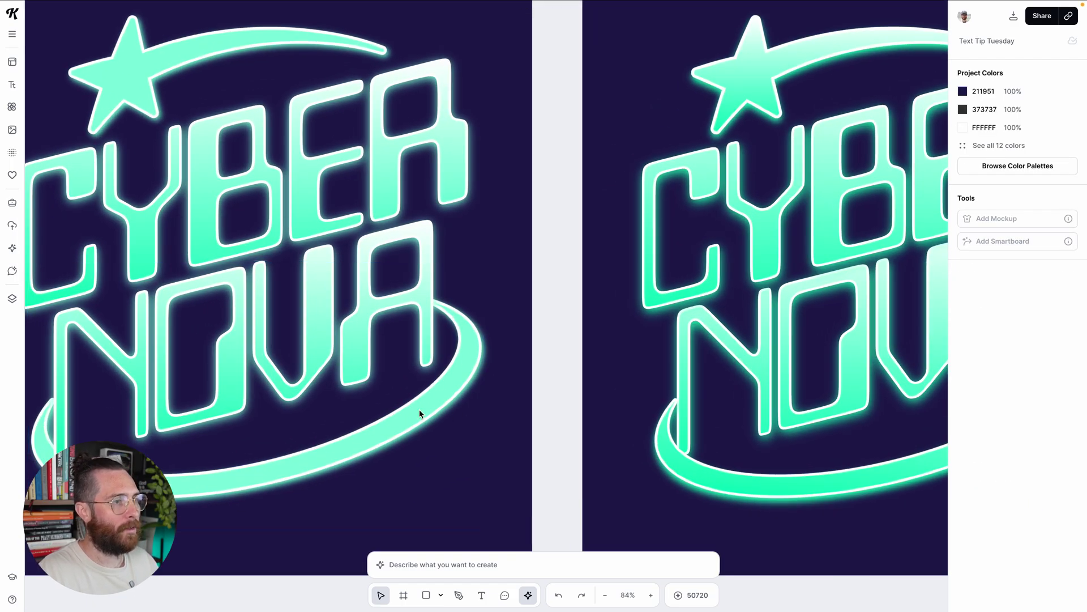
scroll(440, 423, down, 3)
scroll(441, 422, down, 2)
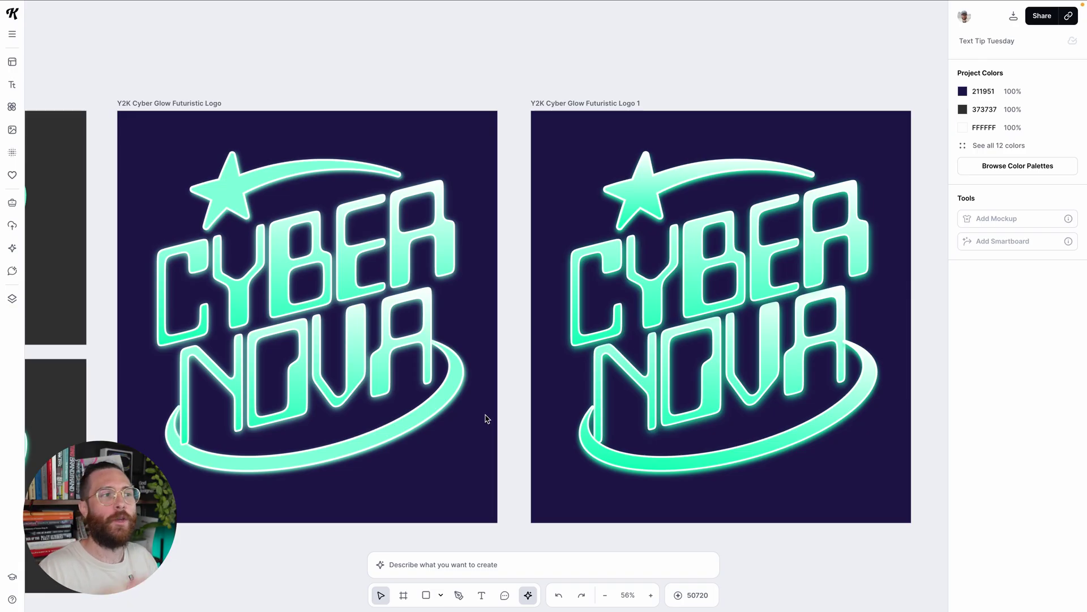
Step: Duplicate the CYBER NOVA text in place
click(405, 283)
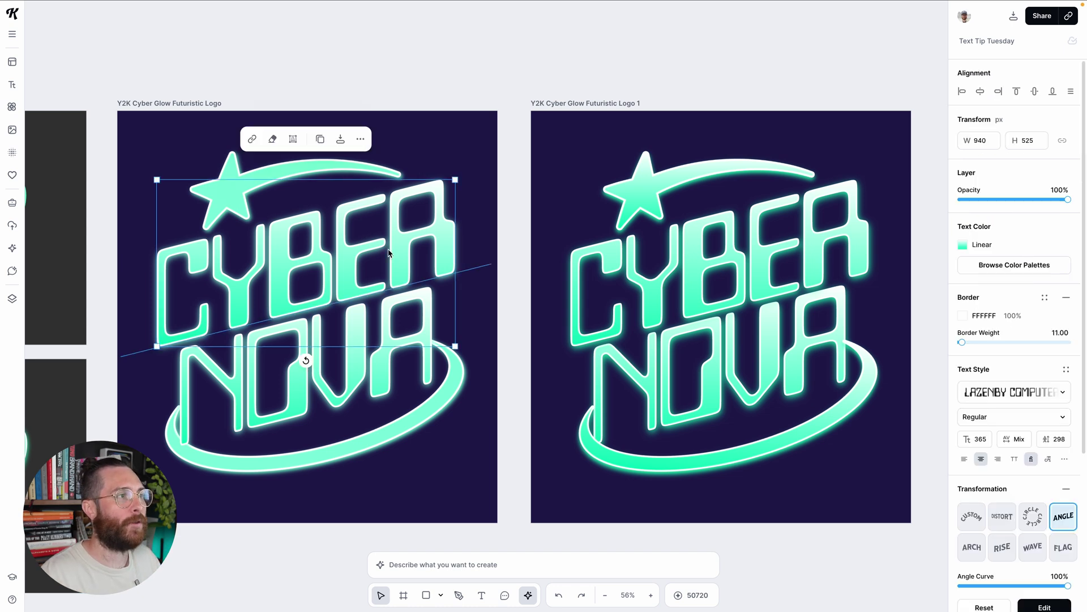
click(319, 140)
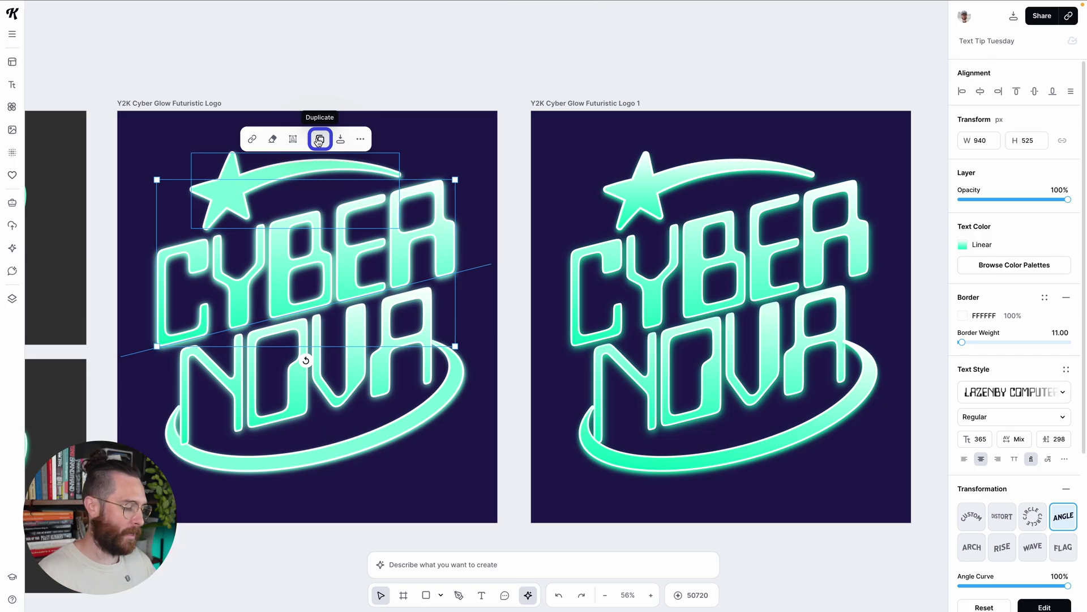
click(497, 376)
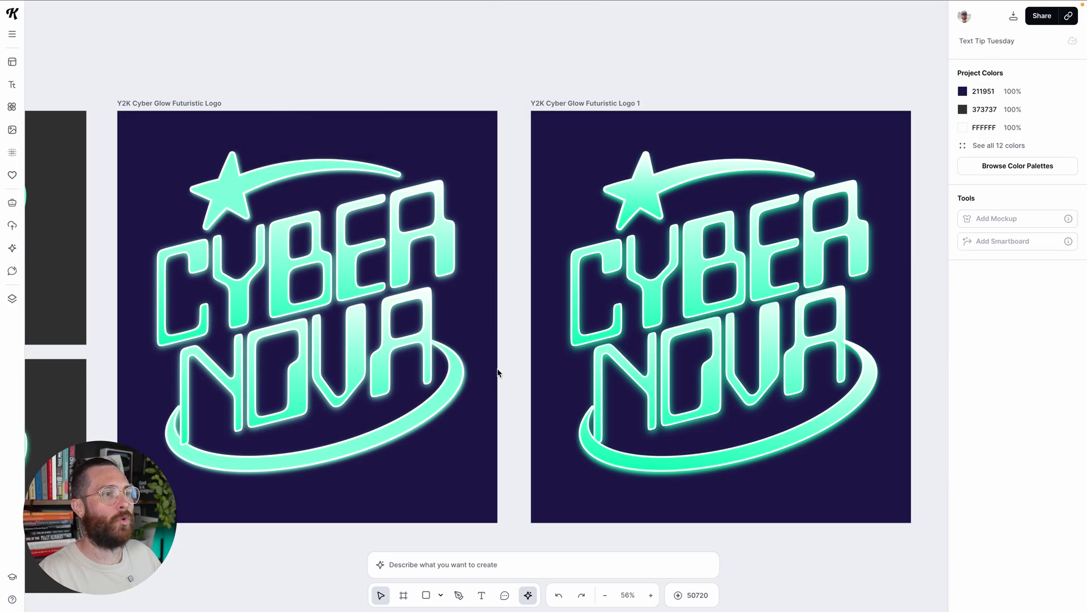
Step: Move over to the Standard artboard and select the top Glow text
scroll(498, 372, left, 2)
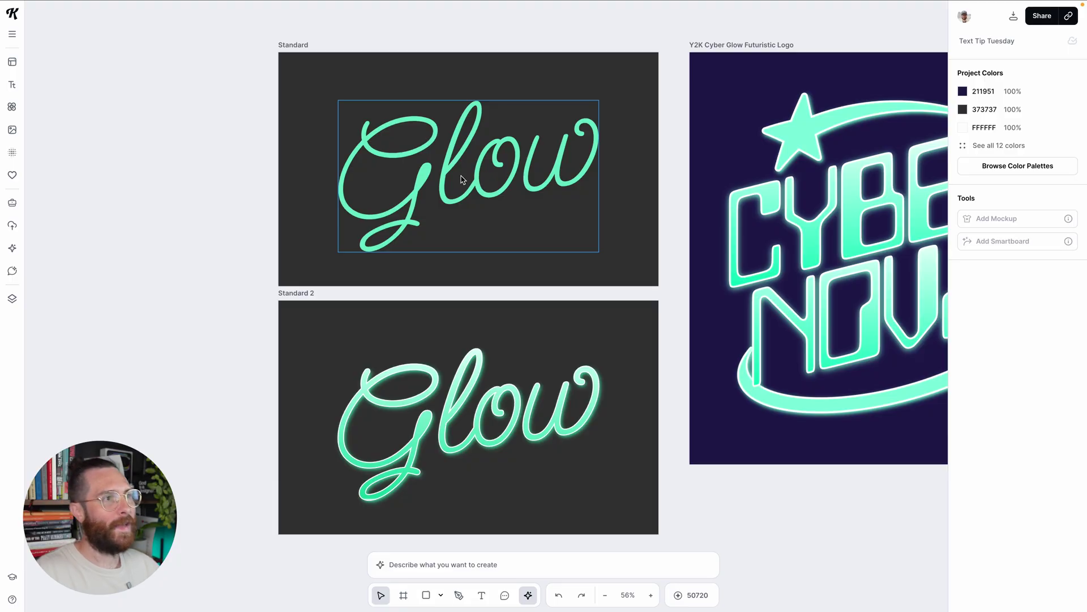
scroll(463, 178, down, 1)
click(474, 368)
scroll(551, 369, up, 3)
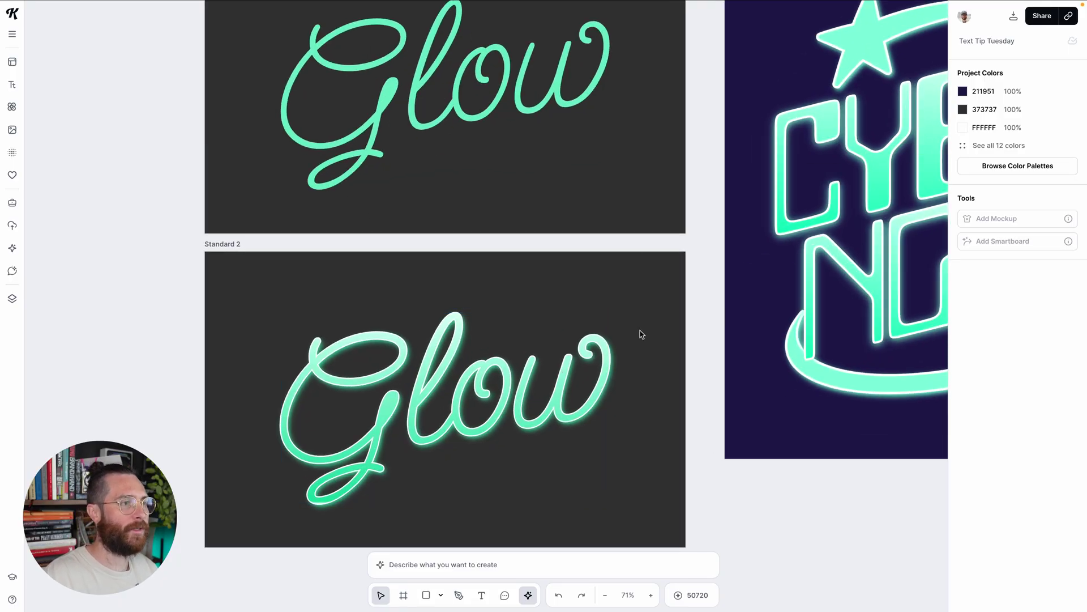
scroll(495, 161, up, 1)
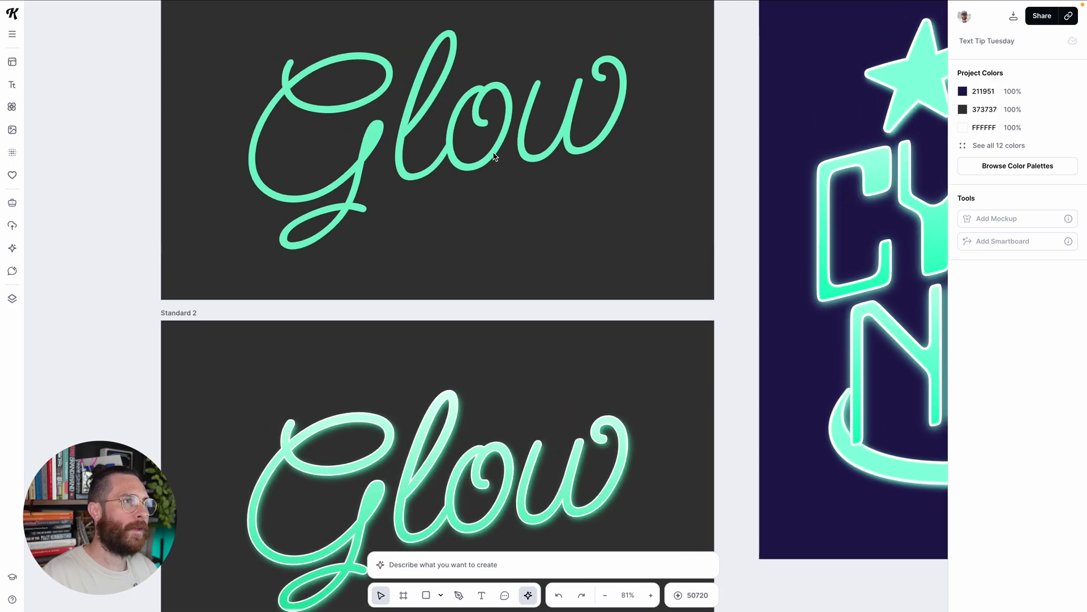
scroll(495, 157, up, 1)
click(507, 179)
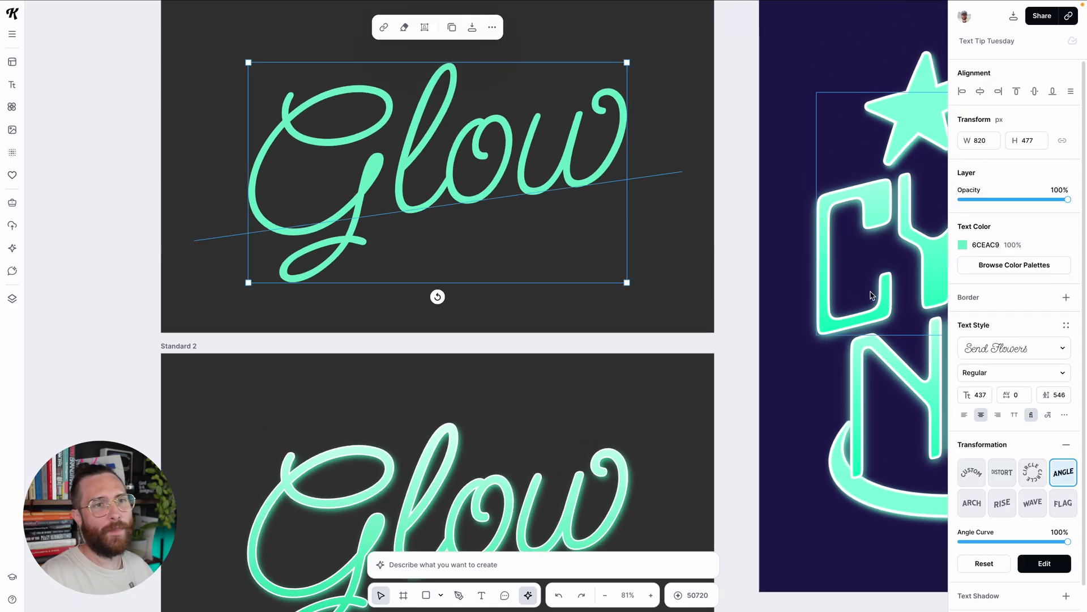
click(1068, 305)
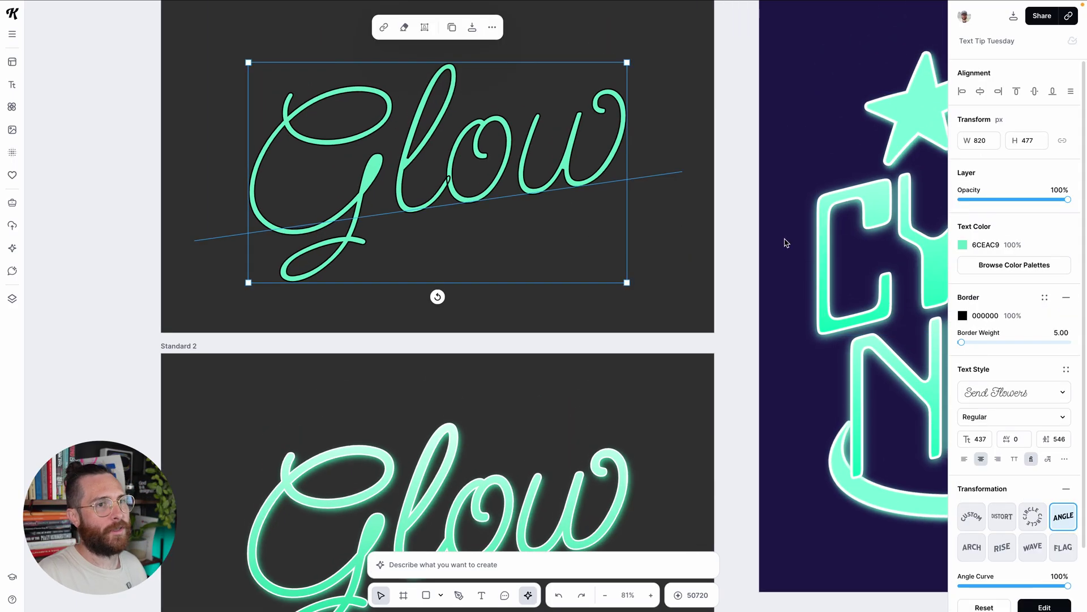
click(962, 316)
click(837, 564)
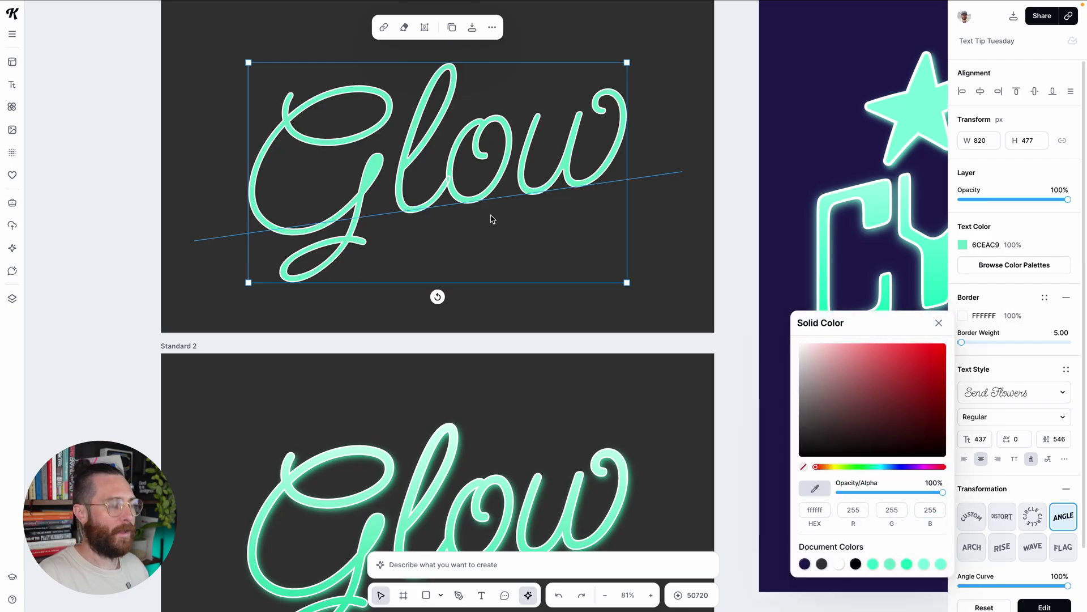
click(675, 213)
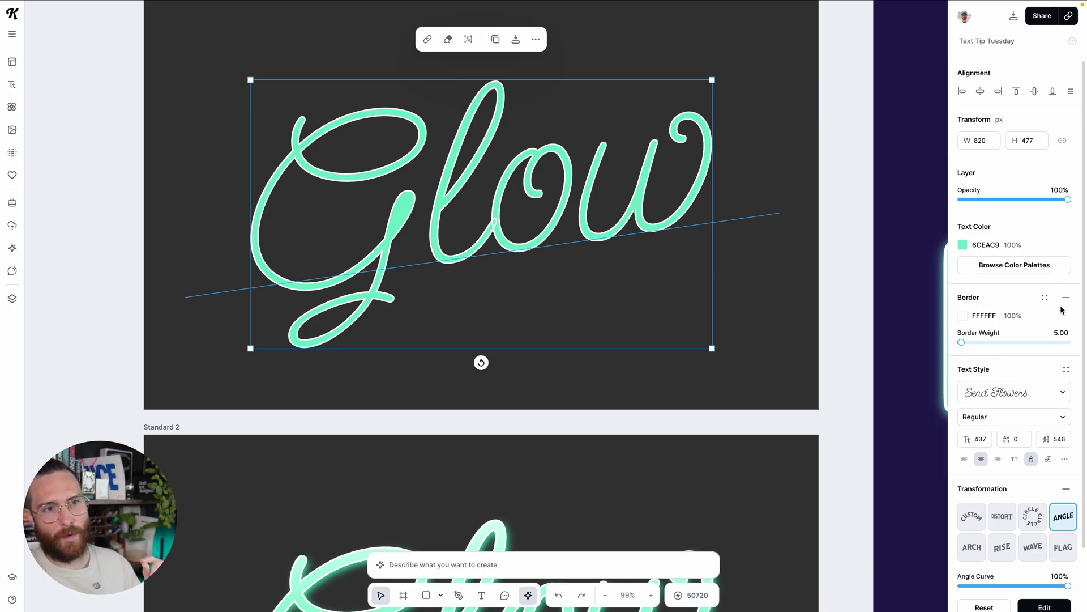
click(1067, 298)
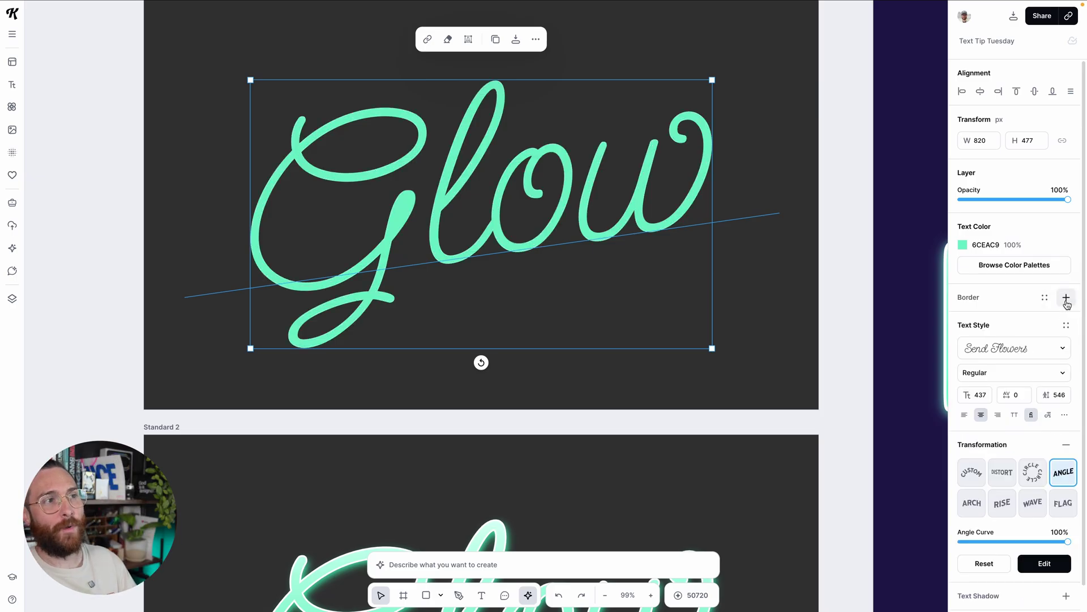
scroll(992, 305, down, 1)
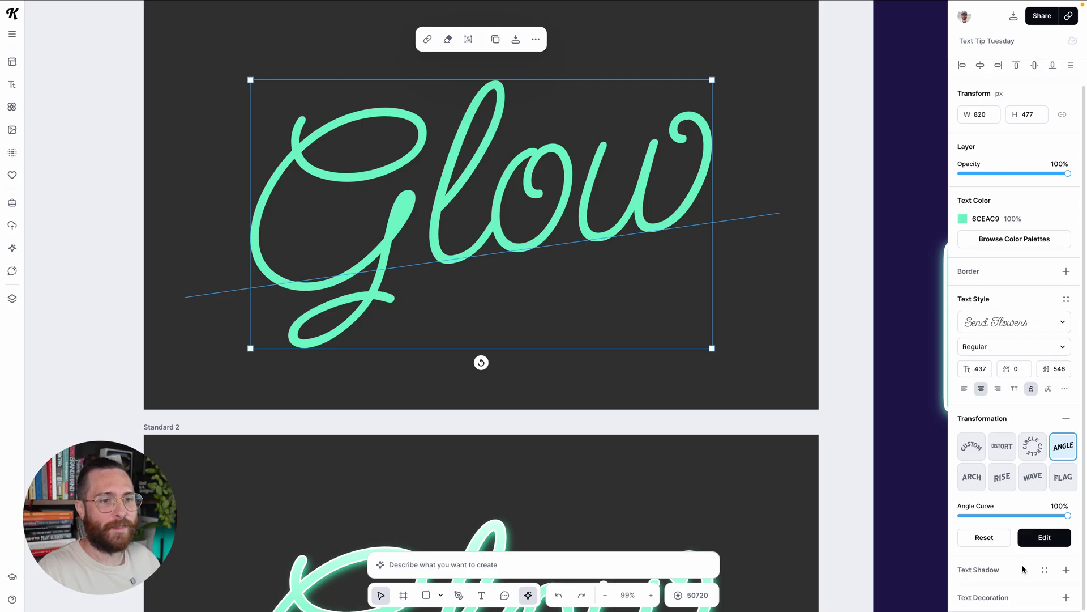
Step: Give the Glow script a Block Shadow with offset 0, outline width 6 and colour FFFFFF
click(1067, 570)
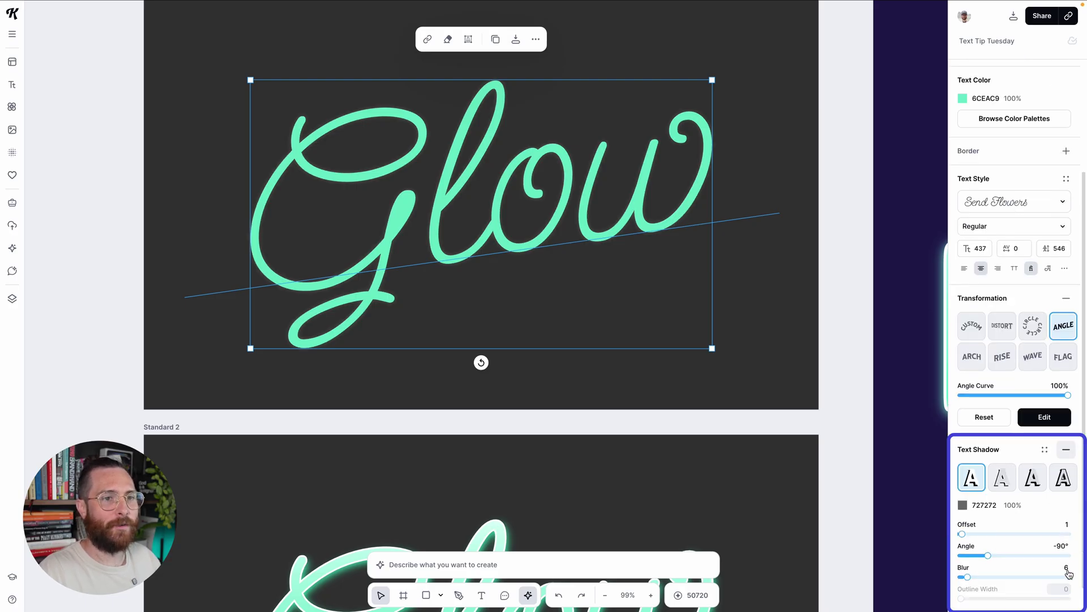
click(1033, 477)
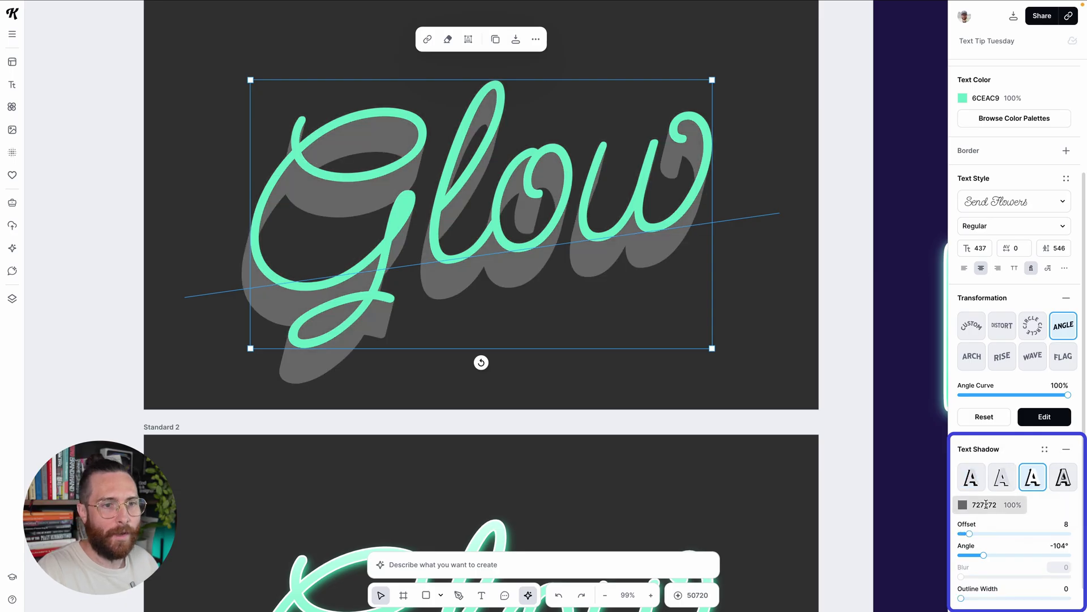
drag(971, 533, 961, 534)
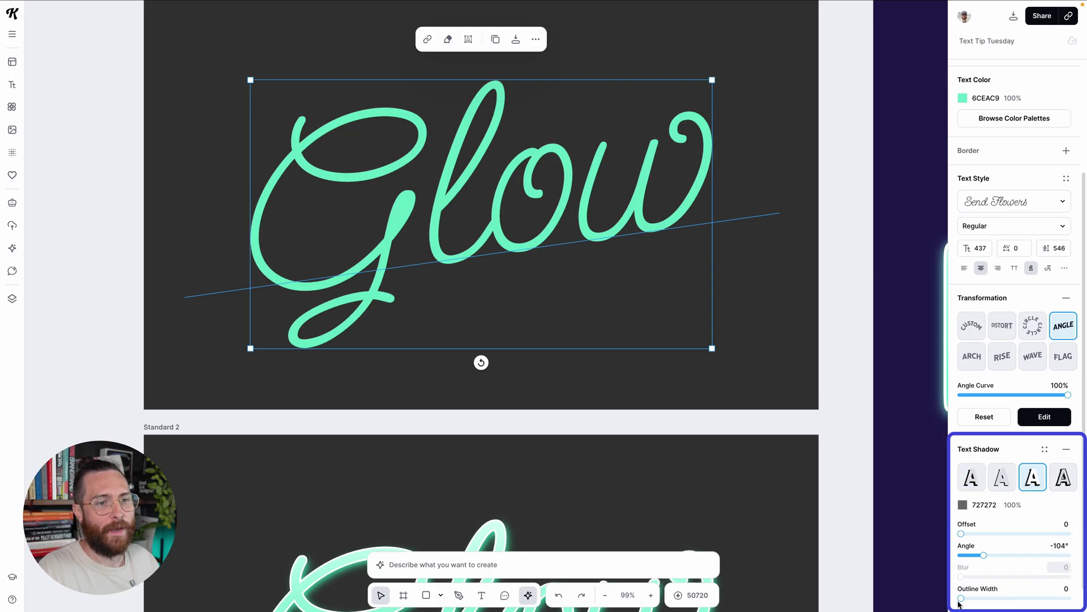
drag(961, 598, 965, 599)
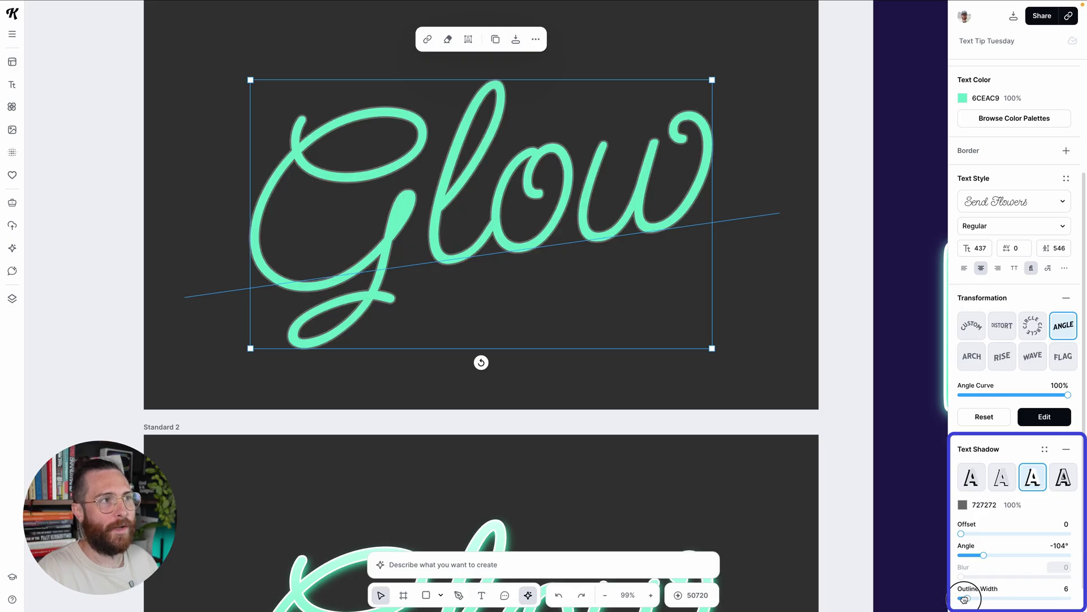
click(963, 504)
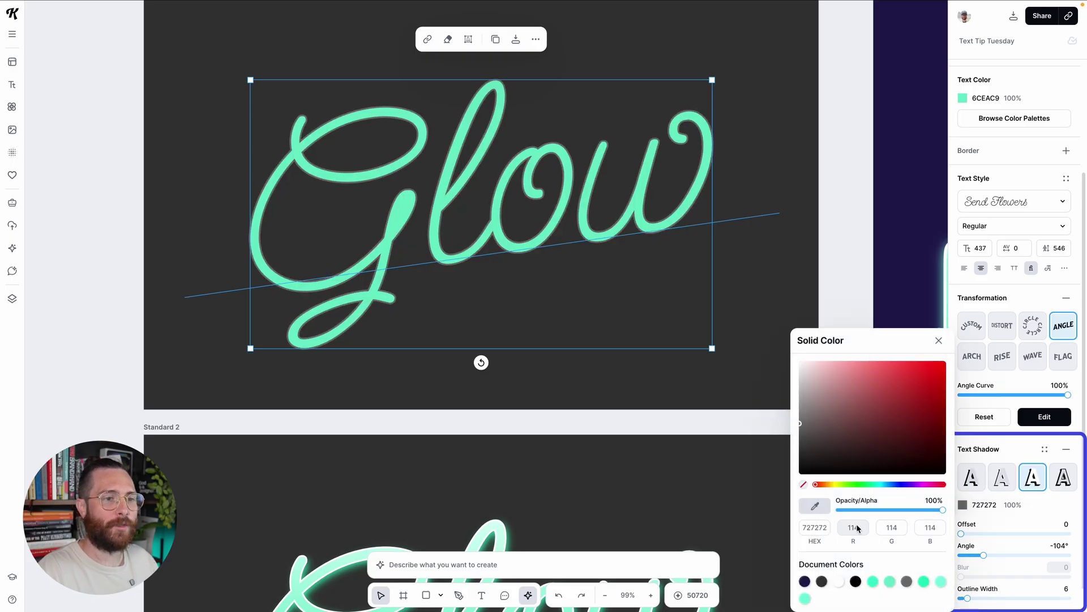
click(840, 581)
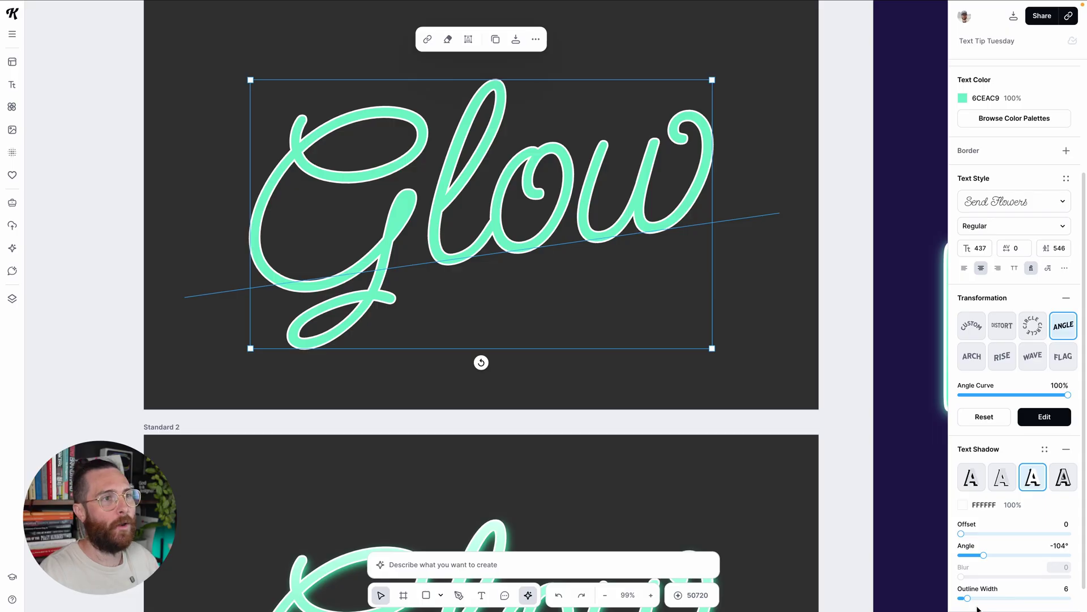
scroll(735, 328, down, 3)
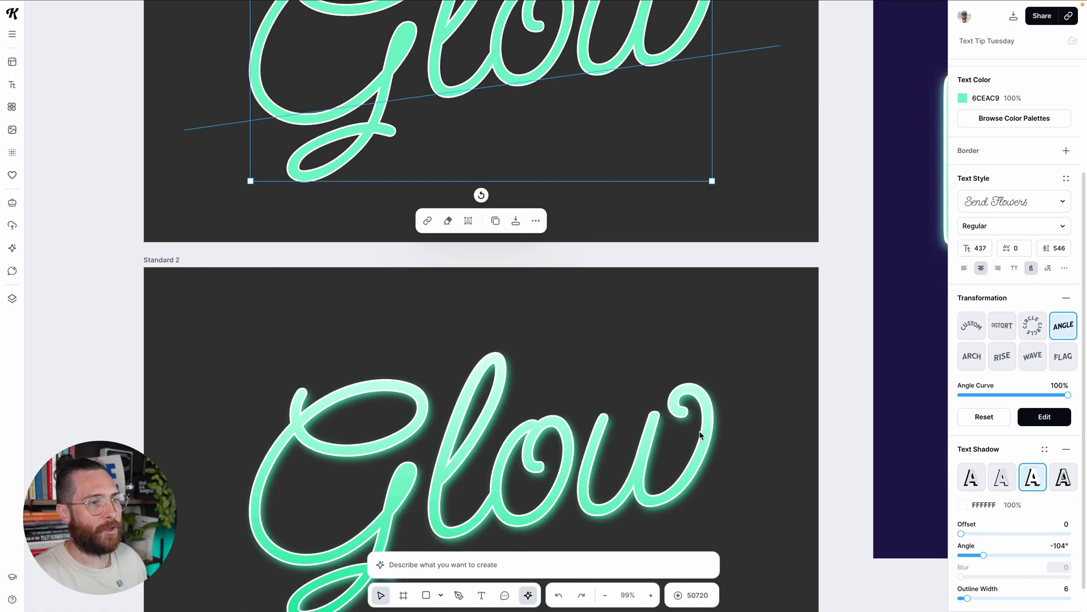
scroll(754, 371, up, 3)
click(770, 355)
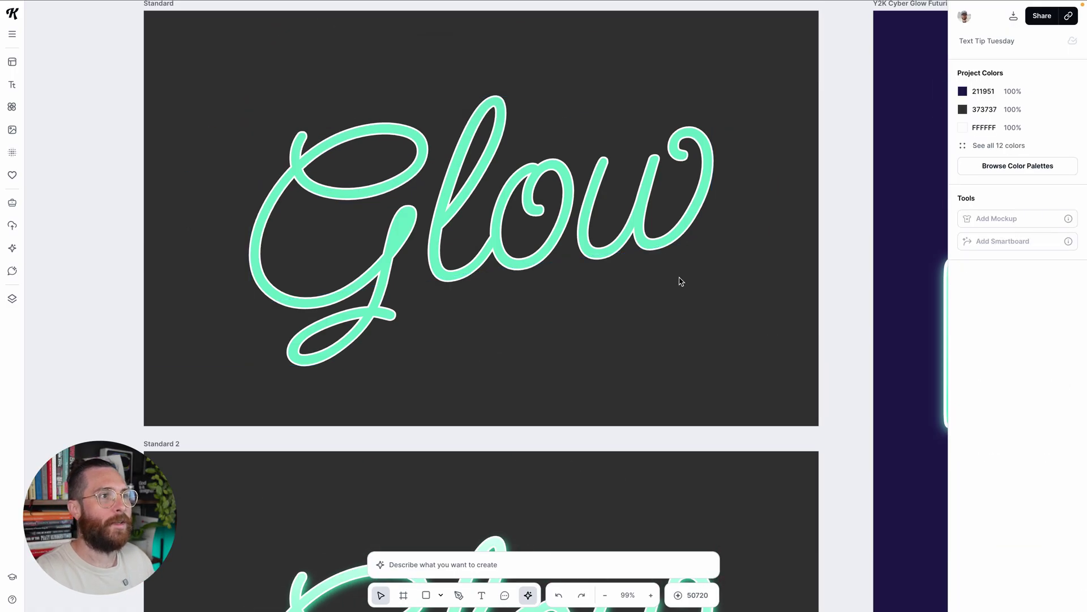
Step: Duplicate the white-outlined Glow script so the copy sits exactly over the original
click(670, 255)
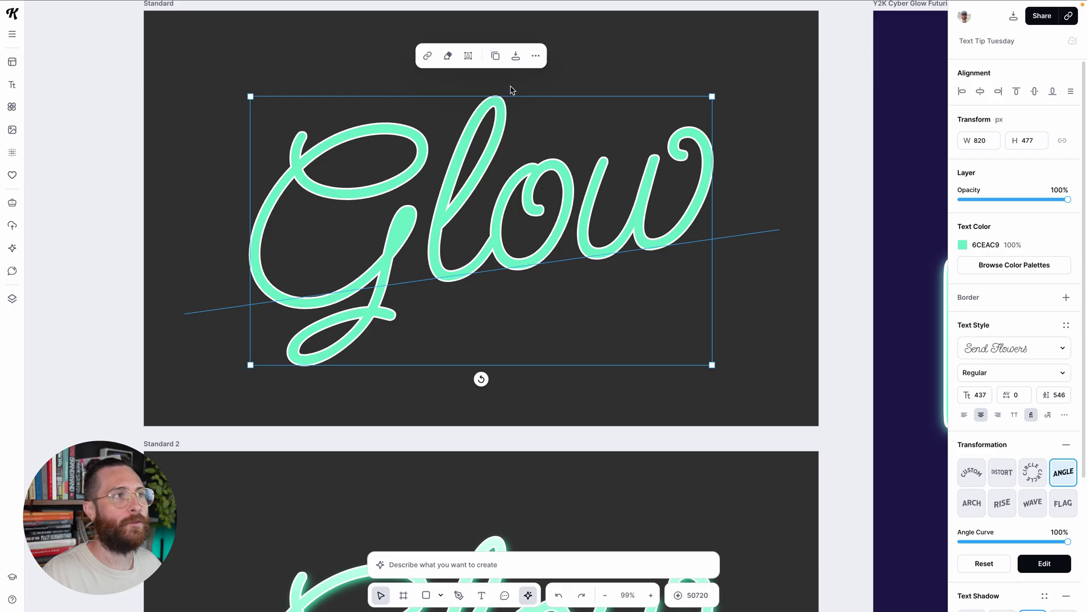
click(496, 56)
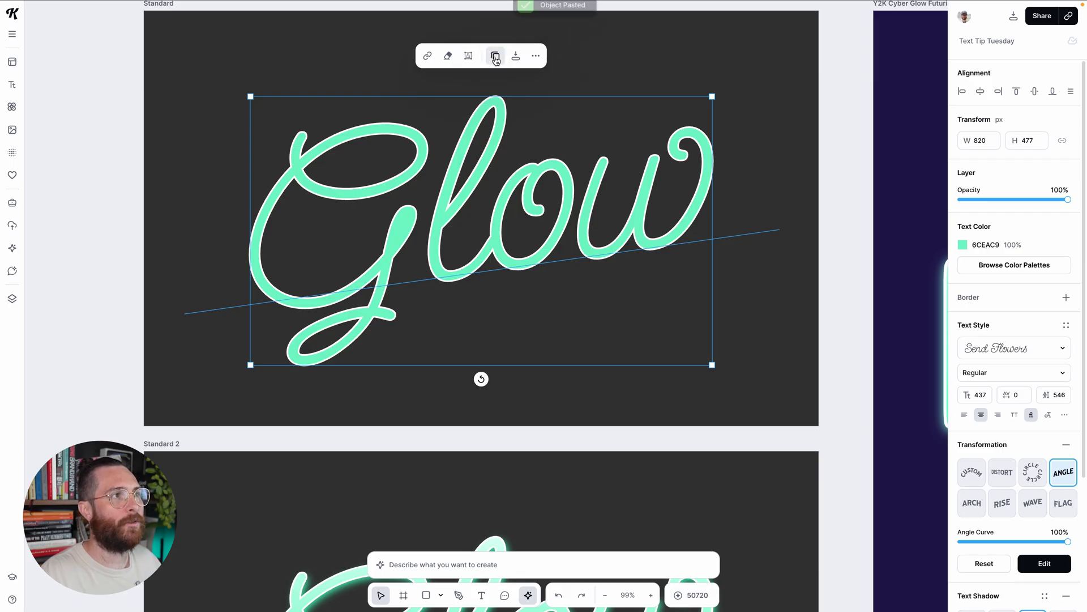
right_click(640, 210)
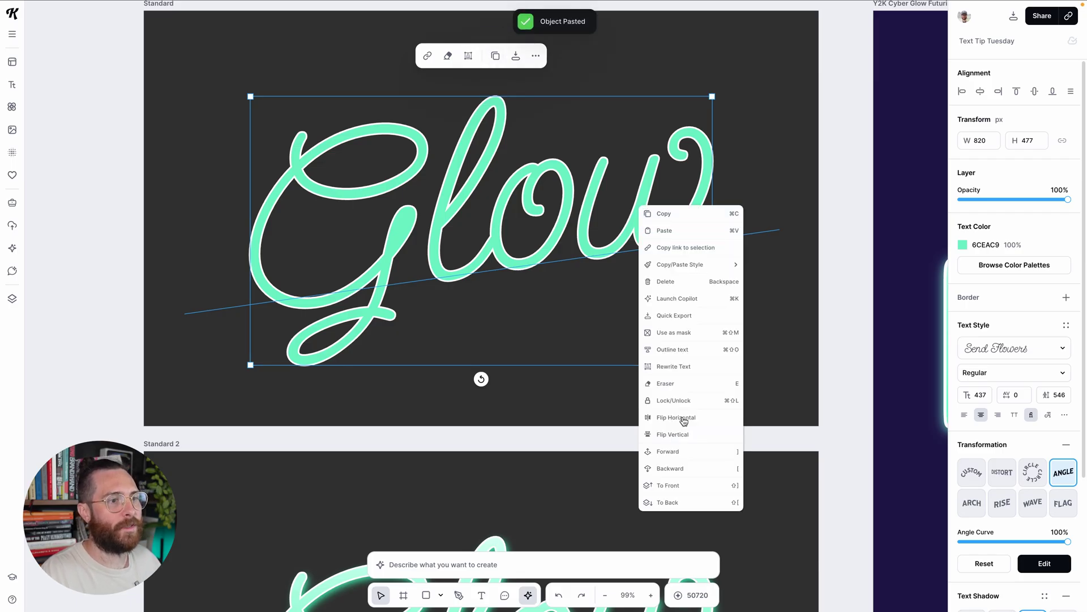
click(663, 502)
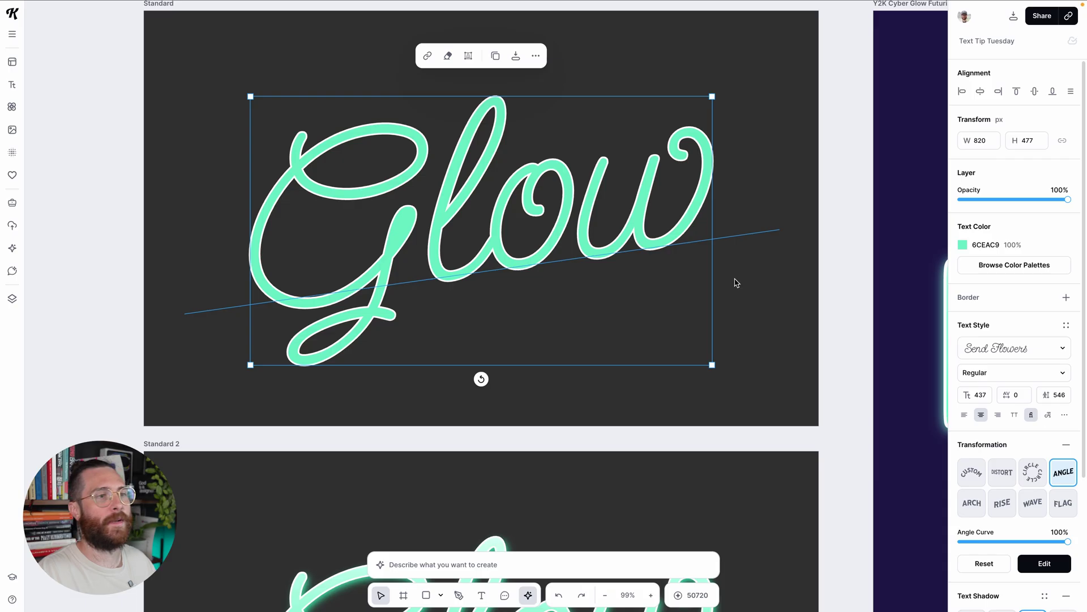
scroll(1079, 387, down, 3)
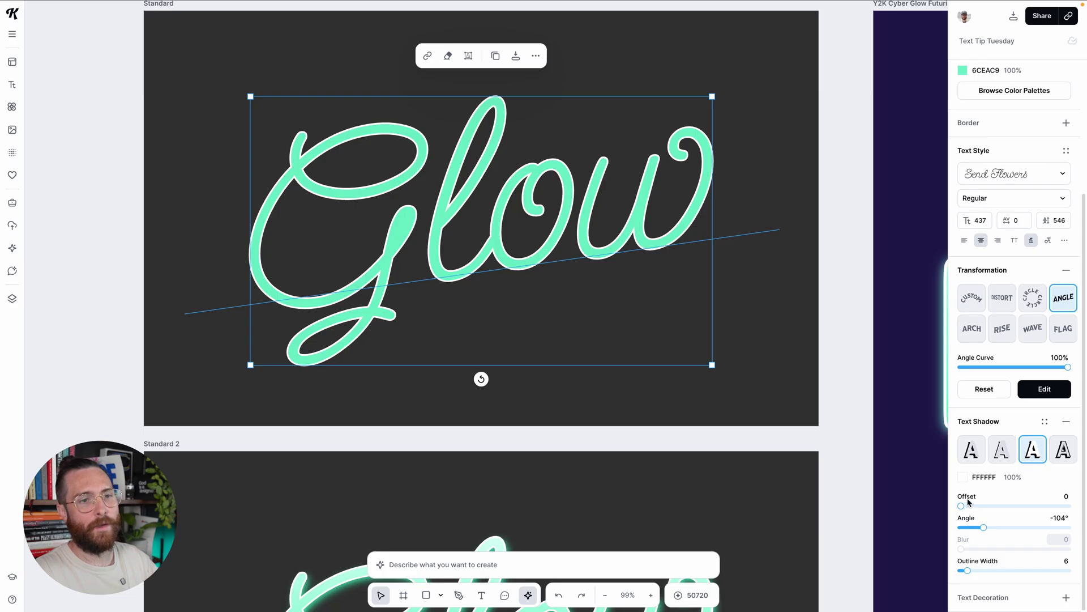
Step: Give the duplicate Glow a mint 39FFCB Drop Shadow glow with blur 14 and offset 6
click(972, 451)
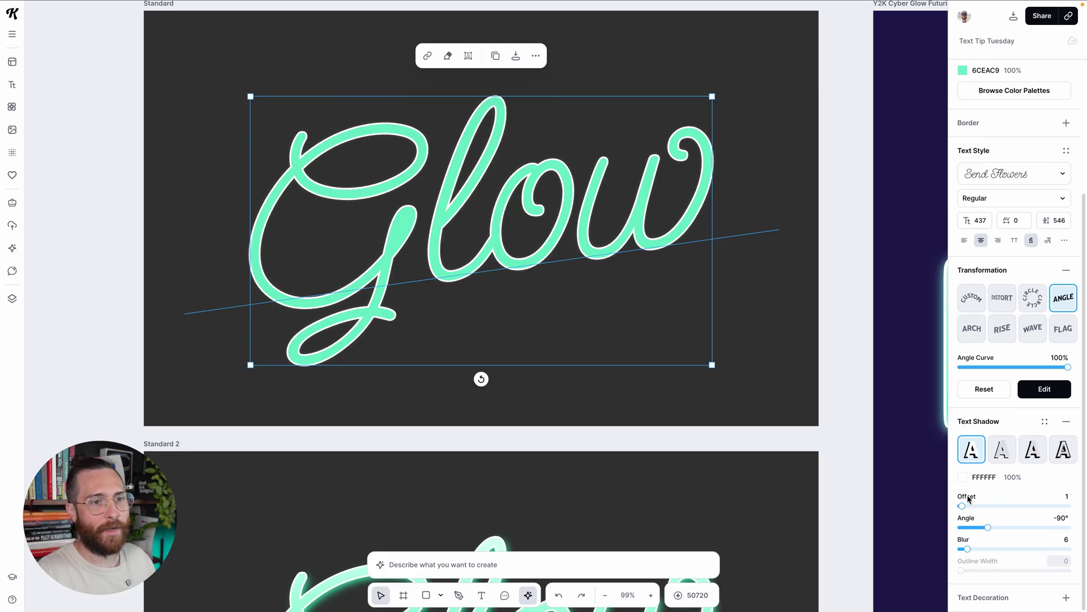
click(962, 477)
click(873, 598)
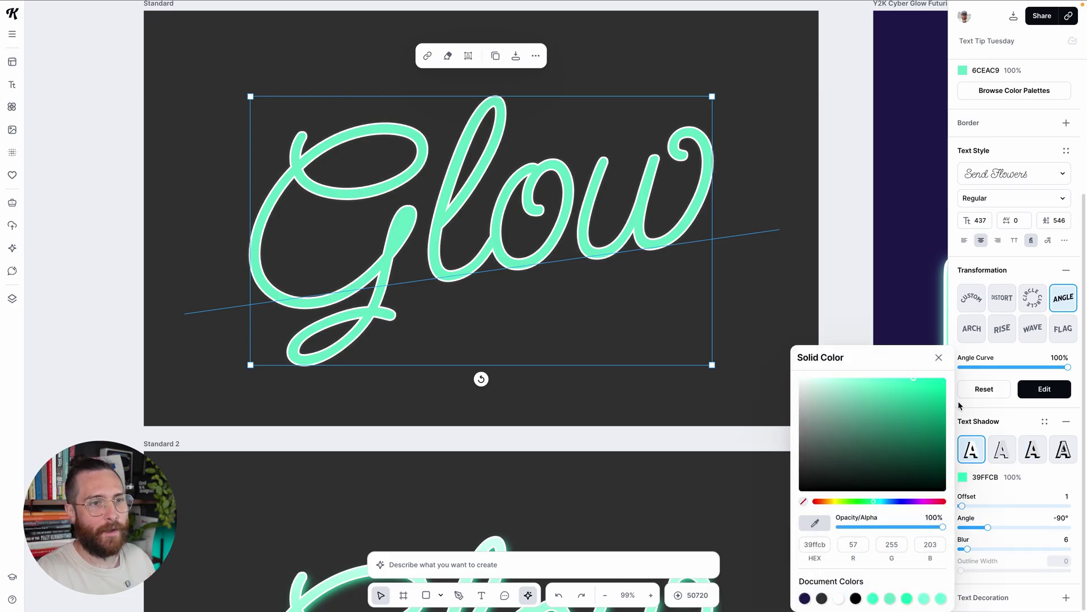
click(939, 357)
drag(968, 549, 976, 549)
drag(963, 505, 995, 527)
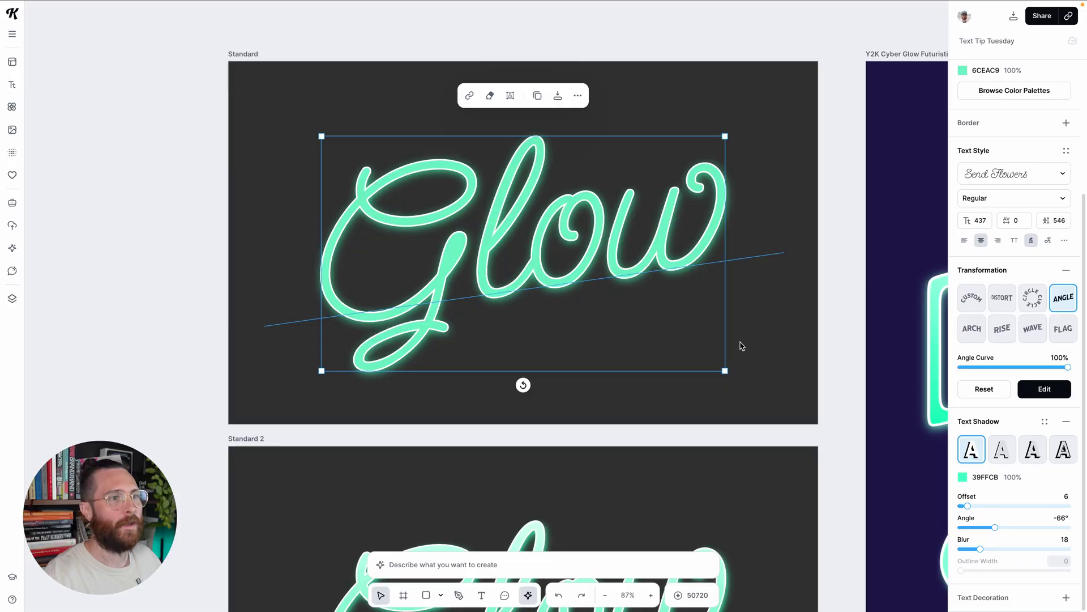
click(740, 344)
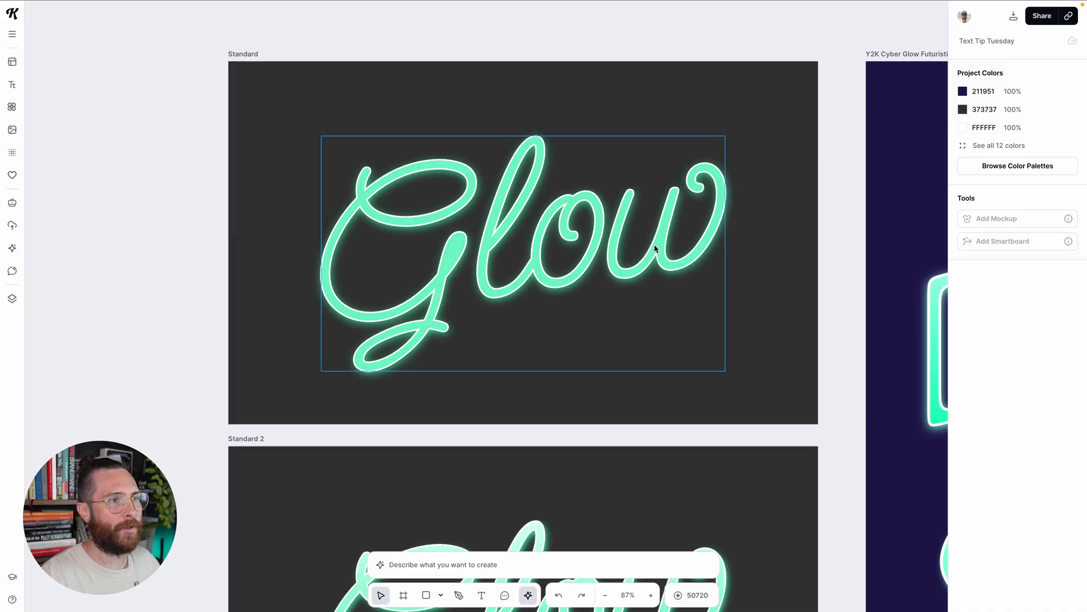
Step: Shift the top Glow aside to check the copy beneath, then undo the move
drag(654, 244, 621, 215)
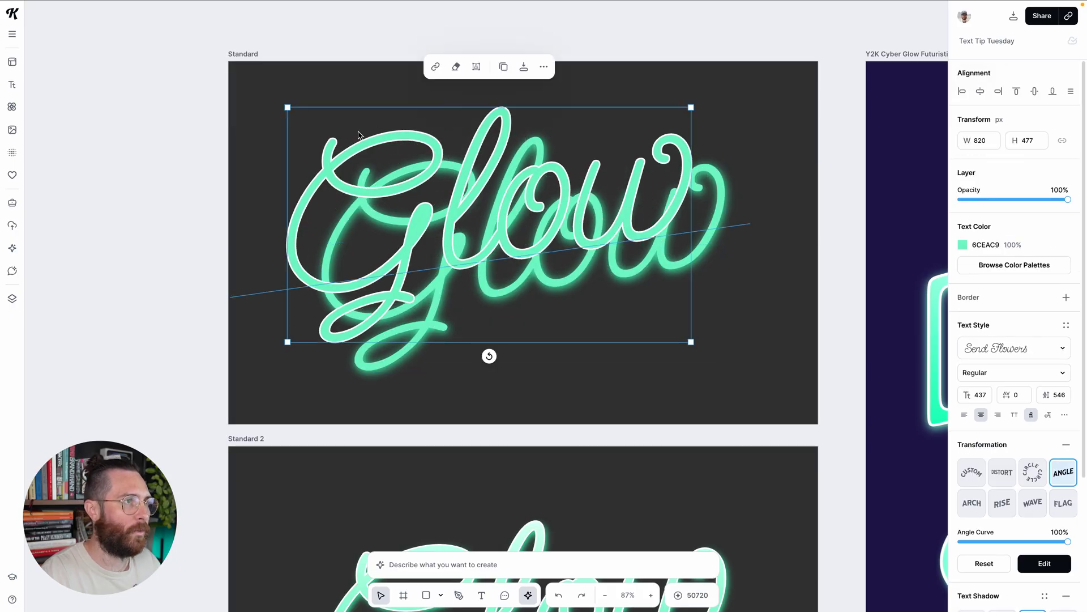
key(ctrl+z)
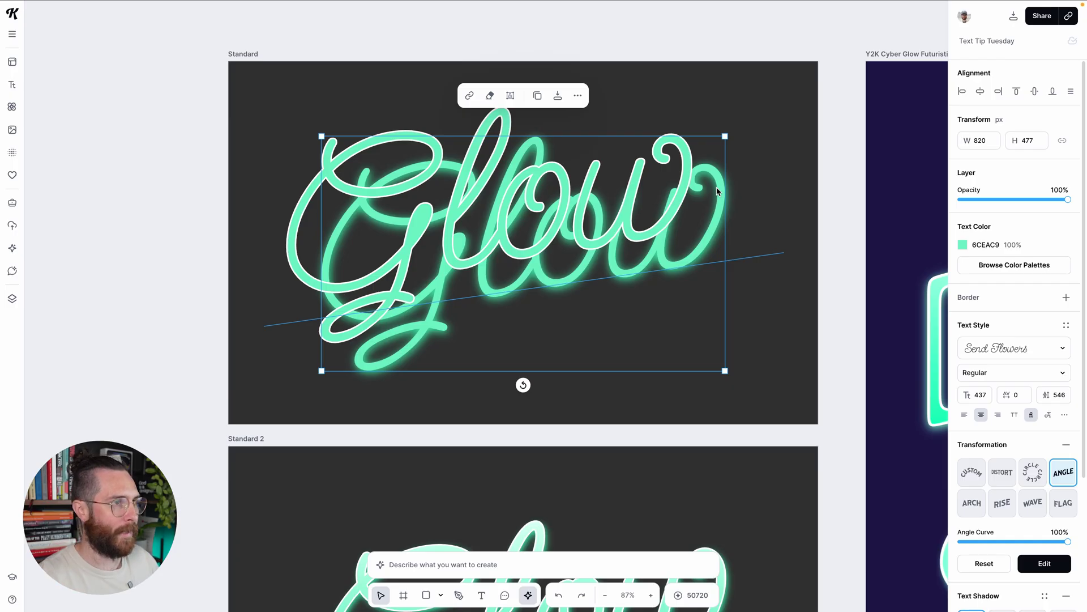
click(742, 221)
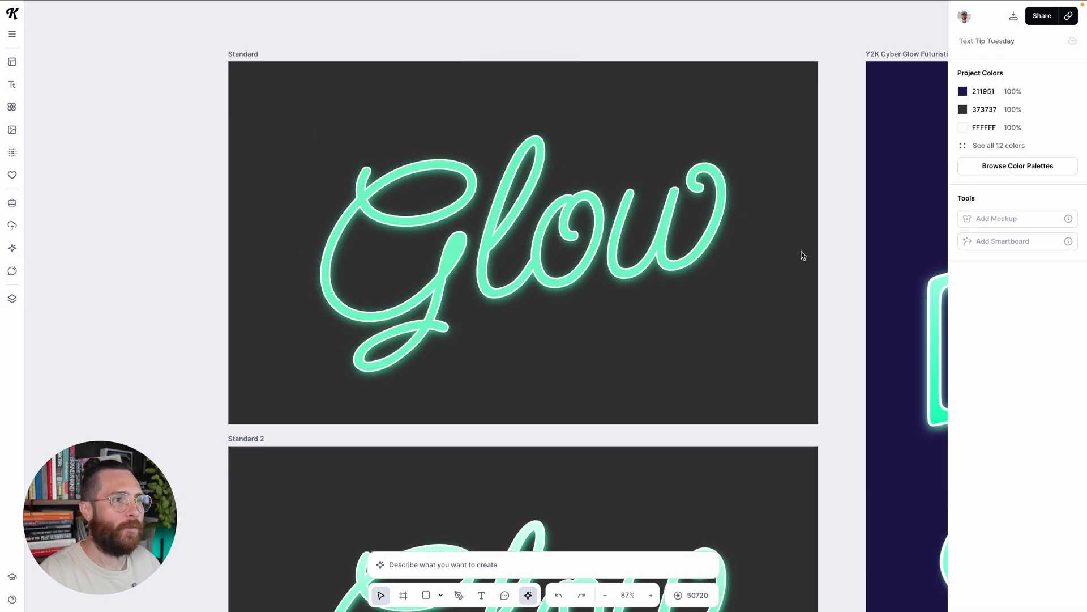
Step: Fill the top Glow text with the mint 00ffbc linear gradient at -90°
click(508, 182)
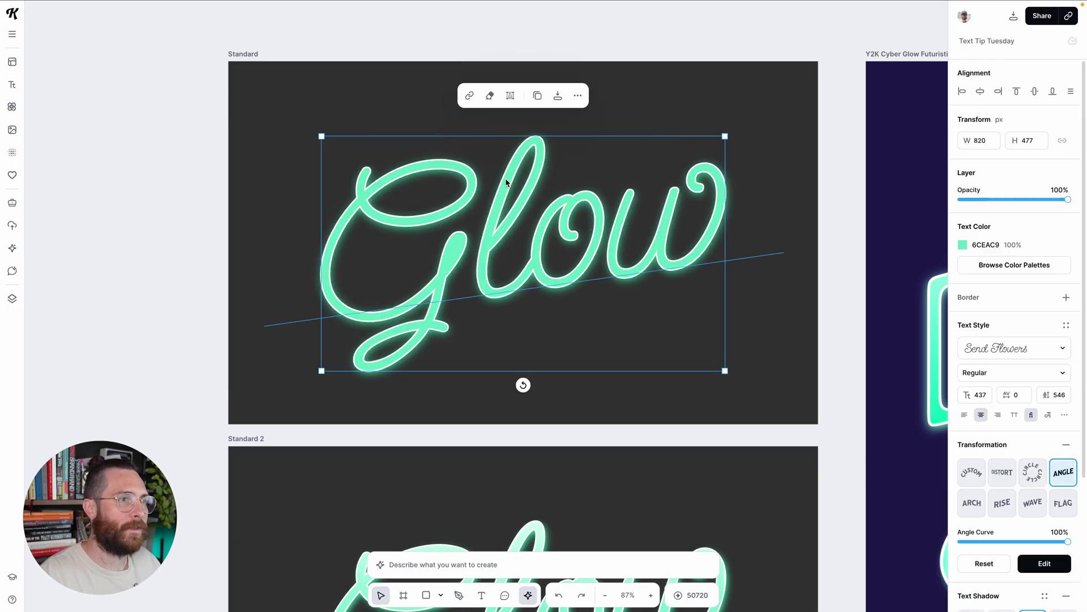
click(962, 245)
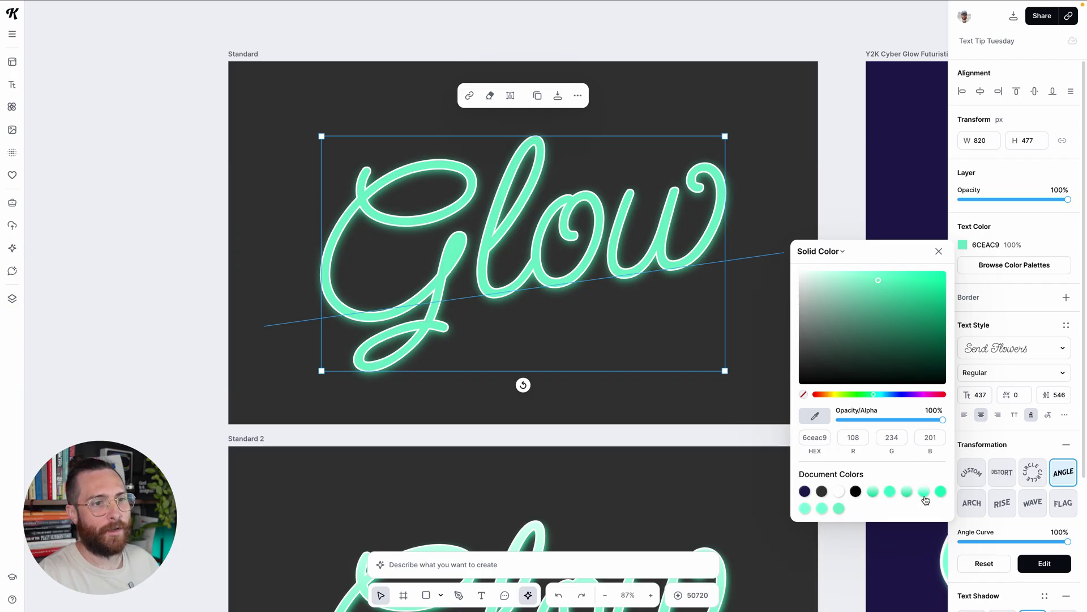
click(923, 492)
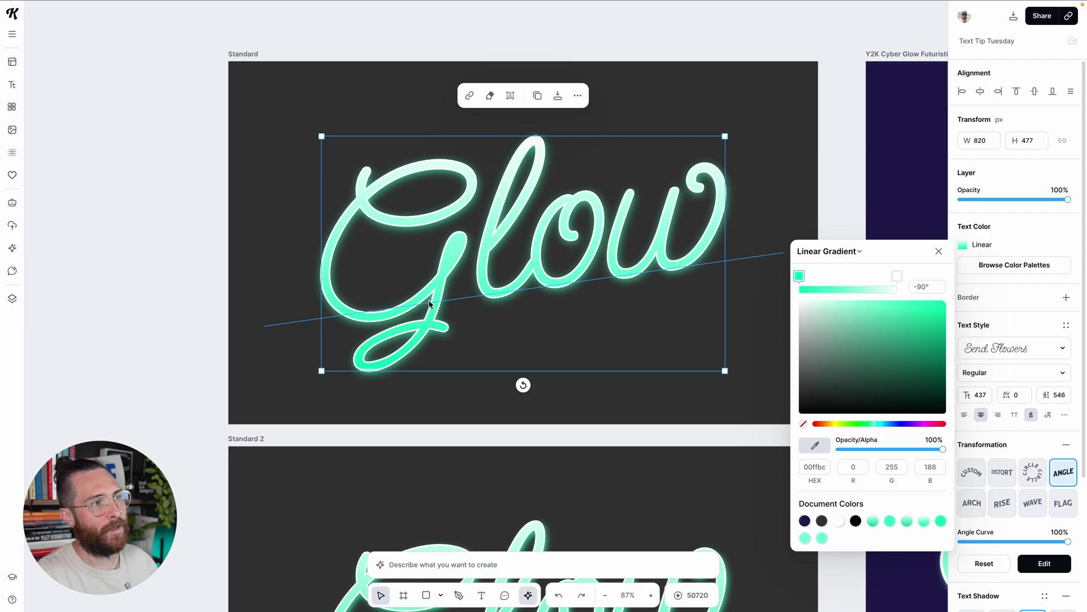
click(806, 178)
scroll(808, 172, down, 2)
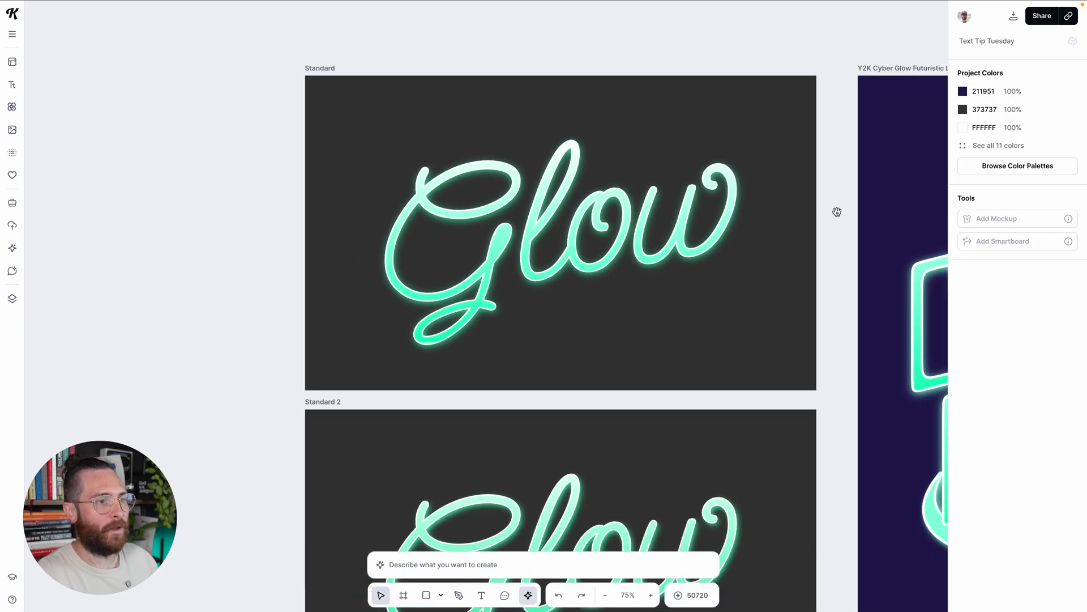
drag(837, 212, 743, 169)
scroll(743, 168, down, 1)
drag(673, 187, 521, 204)
scroll(640, 198, down, 1)
scroll(522, 204, down, 1)
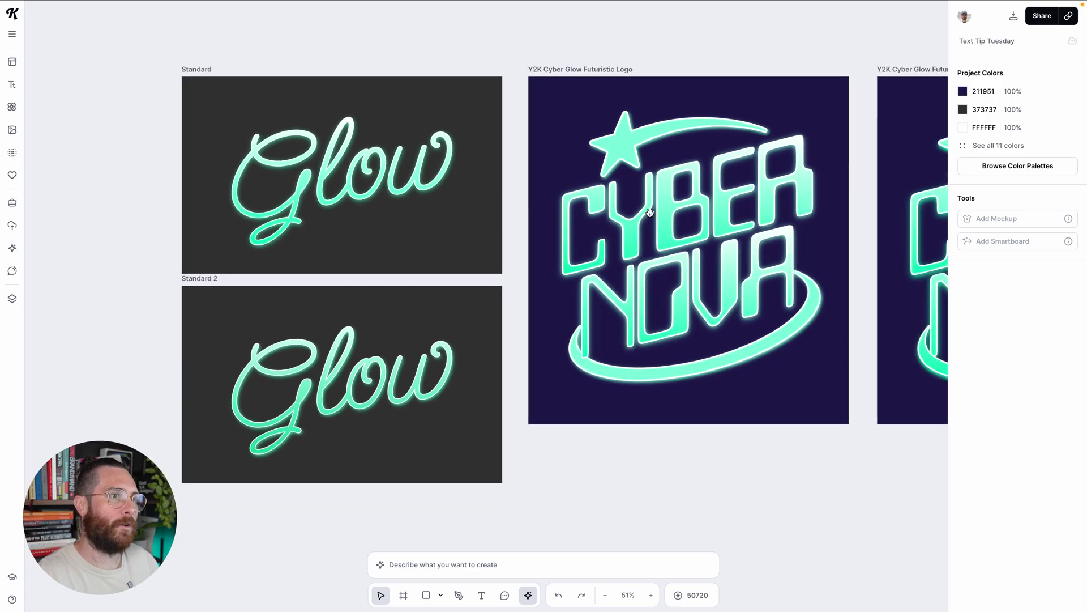
drag(650, 212, 494, 225)
scroll(494, 225, down, 1)
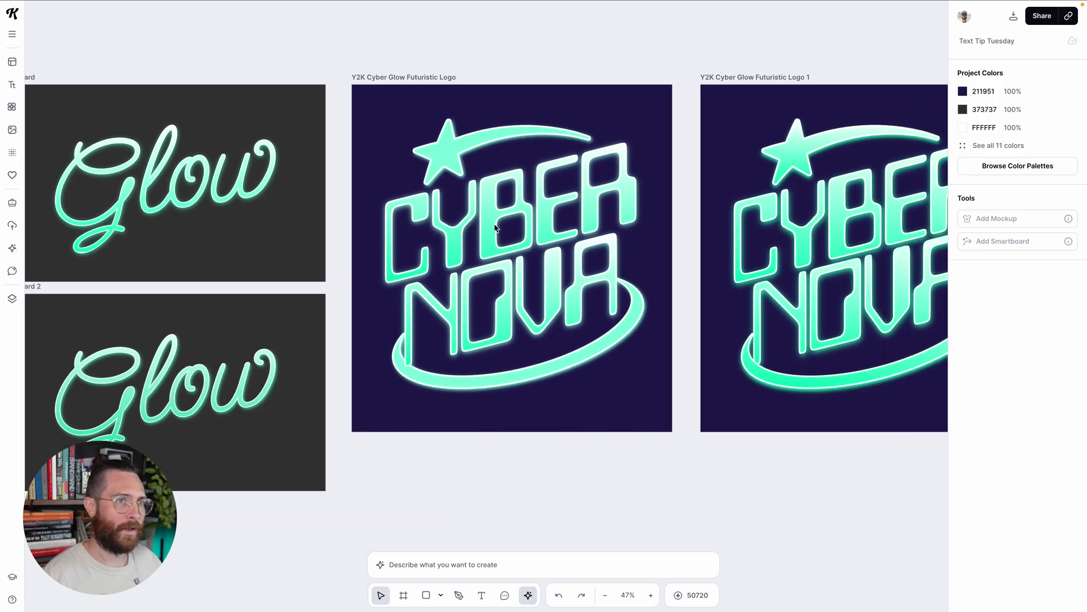